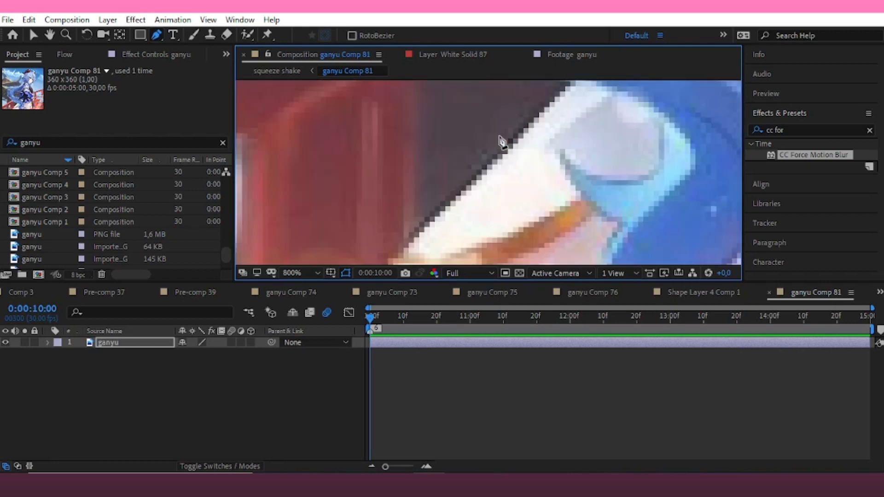
Step: Complete the mask path along the character's outline in ganyu Comp 81 and duplicate the masked ganyu layer
{"action": "scroll", "coordinate": [476, 198], "scroll_direction": "down", "scroll_amount": 1}
{"action": "left_click", "coordinate": [471, 189]}
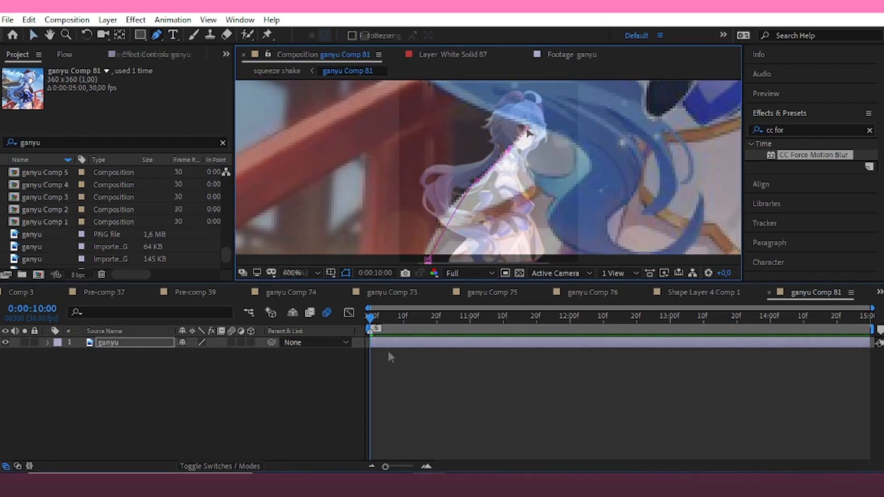
{"action": "left_click", "coordinate": [389, 345]}
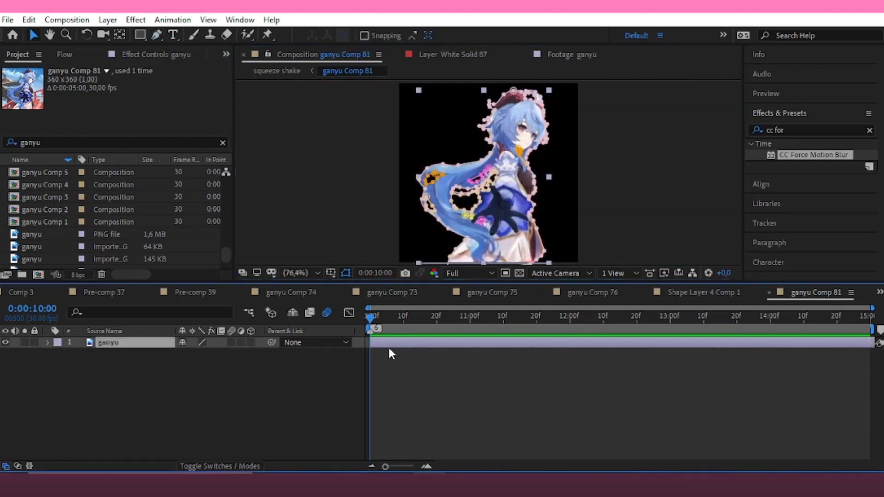
{"action": "key", "text": "ctrl+d"}
Step: Set the Mask Expansion of Mask 1 on the lower ganyu layer to 5 pixels
{"action": "left_click", "coordinate": [384, 356]}
{"action": "left_click", "coordinate": [47, 353]}
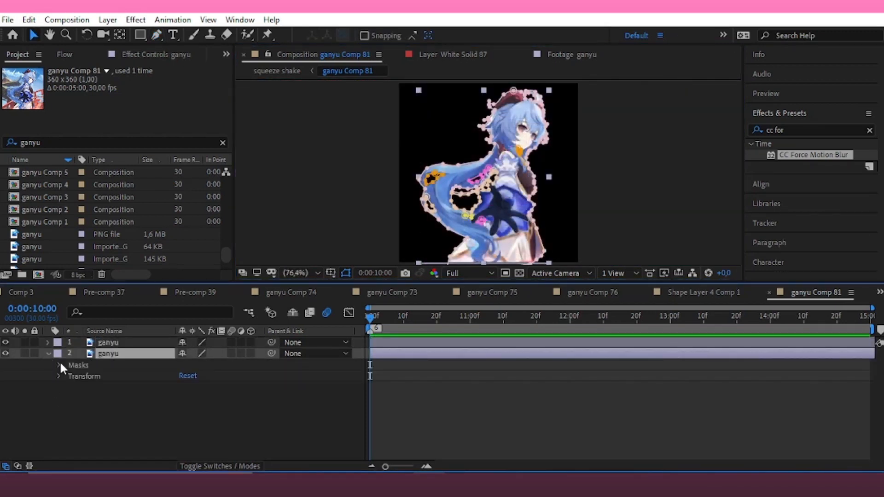
{"action": "left_click", "coordinate": [60, 364]}
{"action": "left_click", "coordinate": [70, 366]}
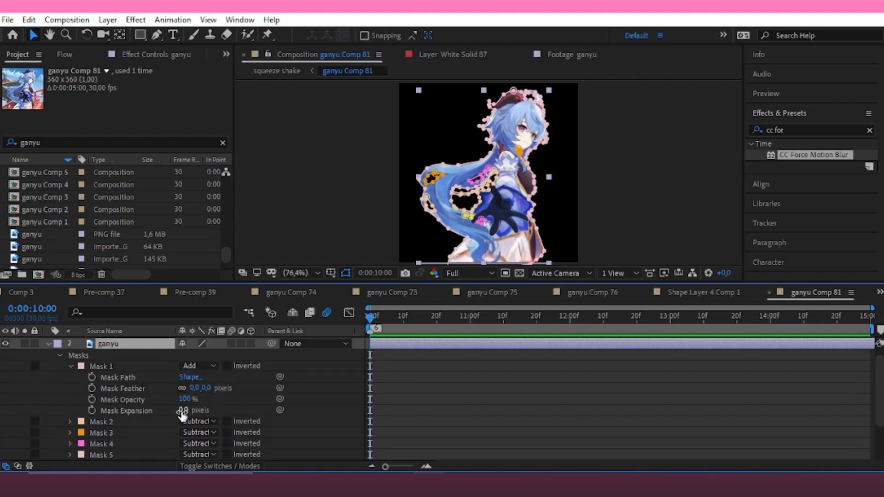
{"action": "left_click", "coordinate": [183, 410]}
{"action": "type", "text": "5"}
{"action": "left_click", "coordinate": [488, 400]}
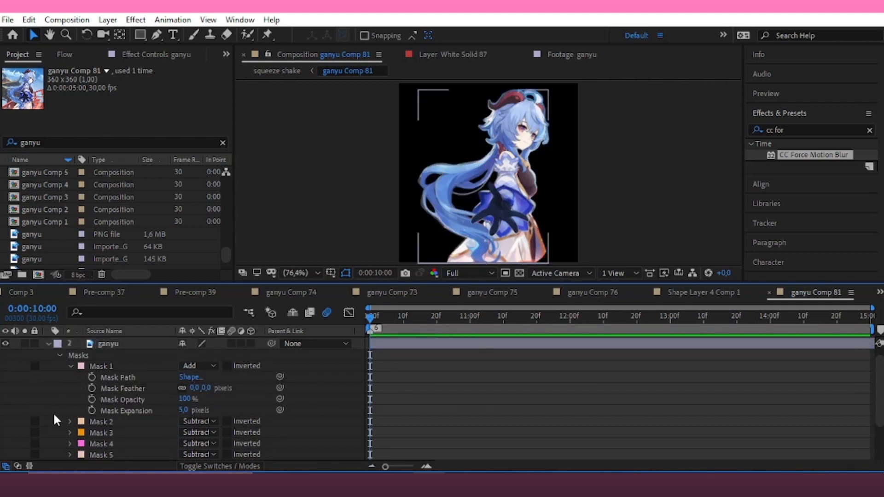
Step: Set the Mask Expansion of Mask 2 through Mask 9 on the lower ganyu layer to -5 pixels and save the project
{"action": "left_click_drag", "start_coordinate": [56, 420], "coordinate": [134, 446]}
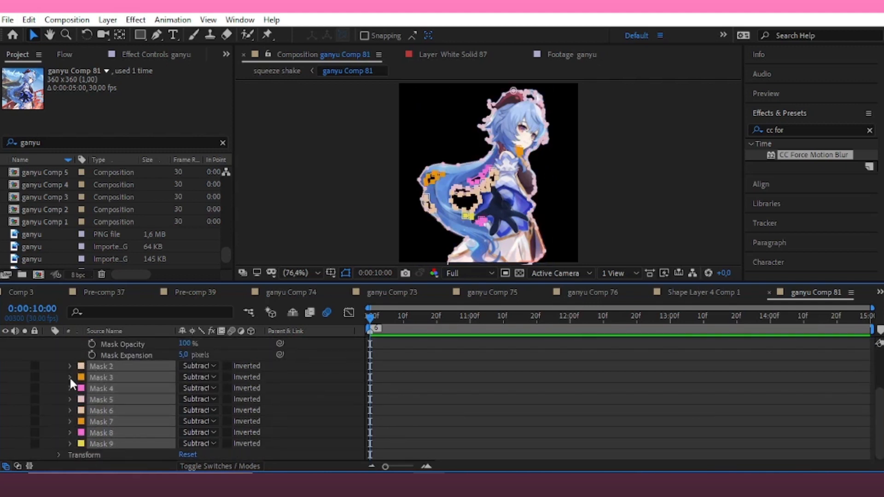
{"action": "left_click", "coordinate": [183, 410]}
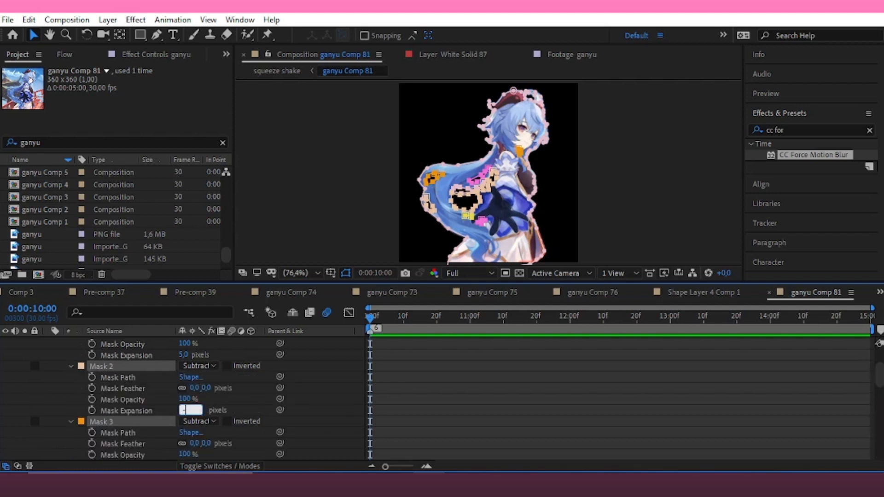
{"action": "type", "text": "-5"}
{"action": "left_click", "coordinate": [461, 405]}
{"action": "scroll", "coordinate": [462, 403], "scroll_direction": "up", "scroll_amount": 3}
{"action": "key", "text": "ctrl+s"}
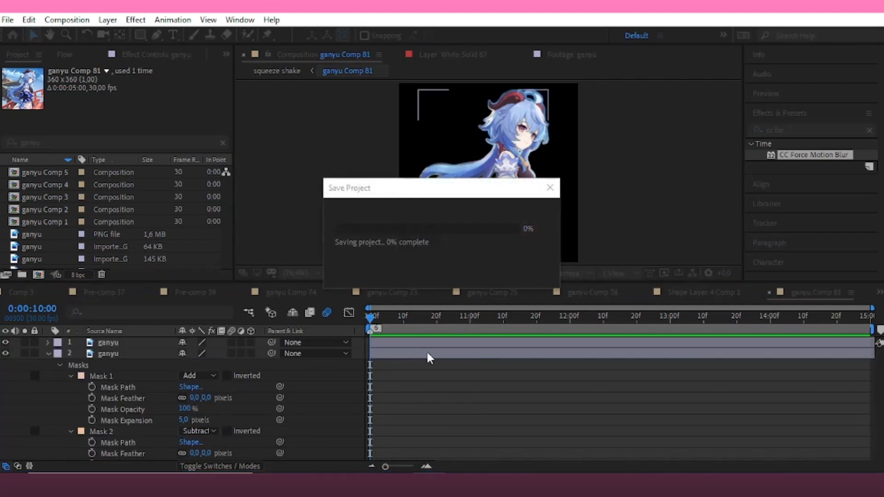
Step: Apply the Fill Alpha effect to the lower ganyu layer with a white fill color
{"action": "left_click", "coordinate": [460, 357]}
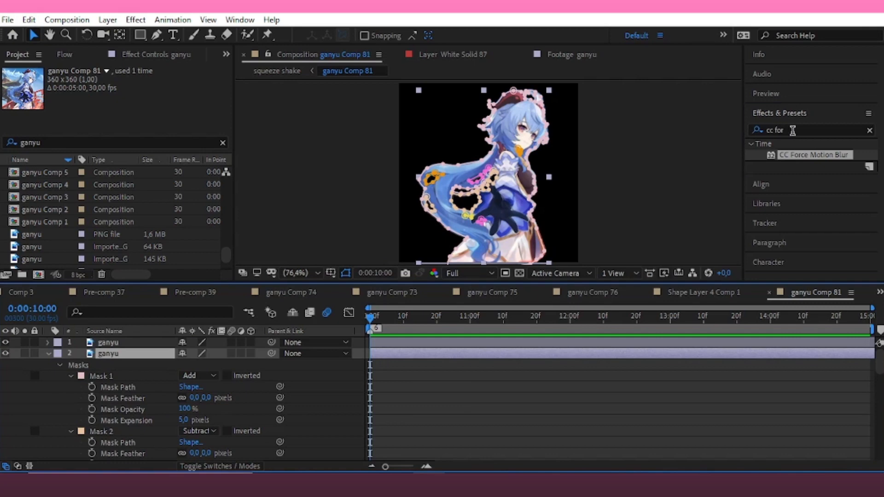
{"action": "left_click", "coordinate": [793, 130]}
{"action": "type", "text": "fill"}
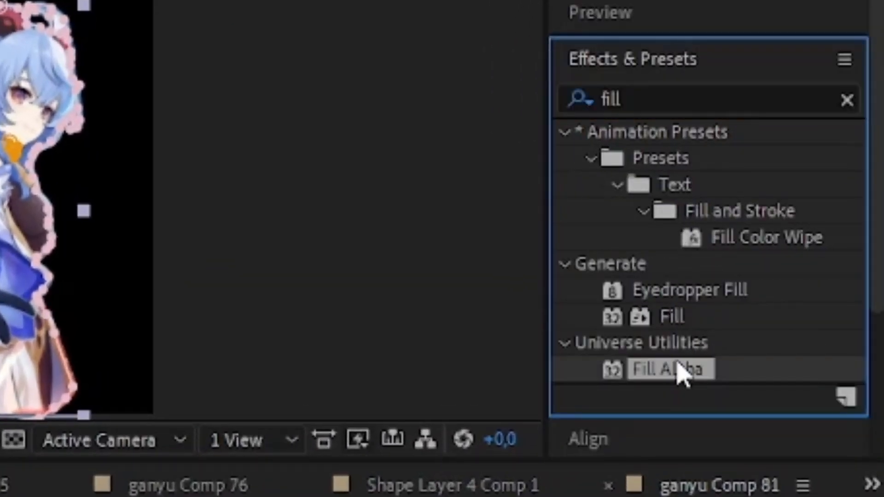
{"action": "double_click", "coordinate": [677, 362]}
{"action": "left_click_drag", "start_coordinate": [217, 227], "coordinate": [217, 144]}
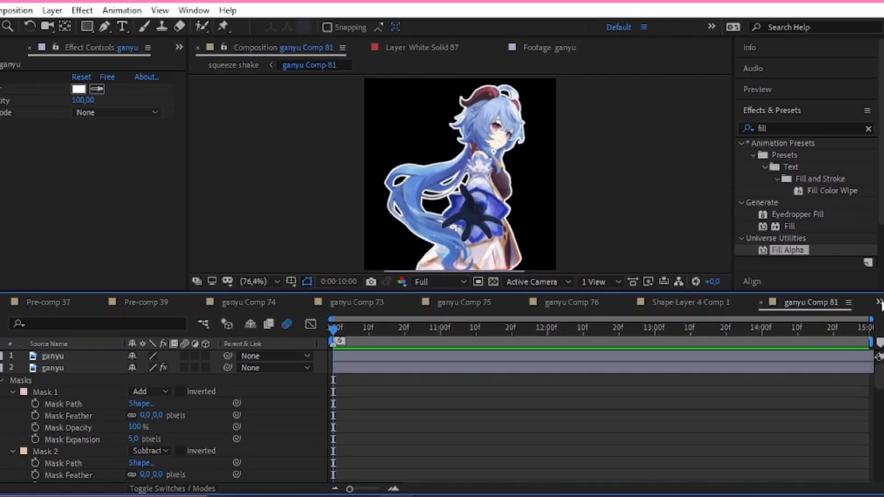
Step: Go to the squeeze shake composition and open ganyu Comp 82 in the Composition viewer
{"action": "left_click", "coordinate": [874, 441]}
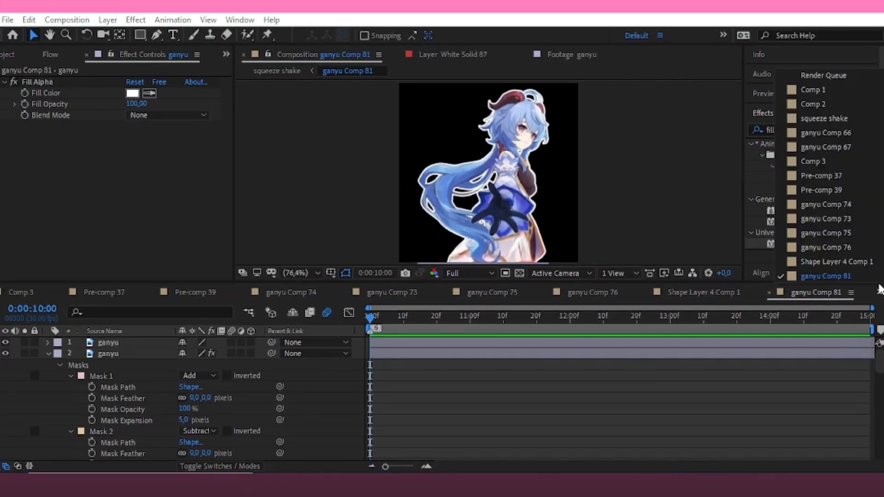
{"action": "left_click", "coordinate": [758, 82]}
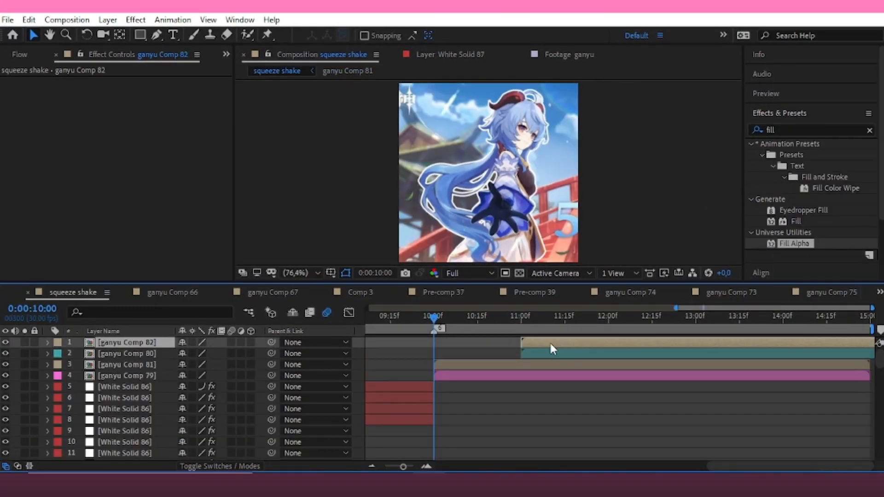
{"action": "double_click", "coordinate": [549, 342]}
{"action": "double_click", "coordinate": [409, 342]}
{"action": "left_click_drag", "start_coordinate": [410, 319], "coordinate": [361, 329]}
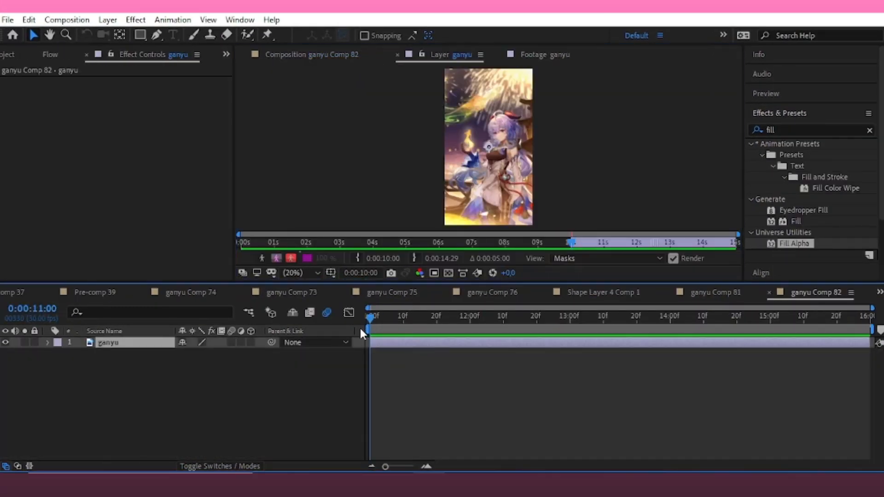
{"action": "left_click", "coordinate": [311, 54]}
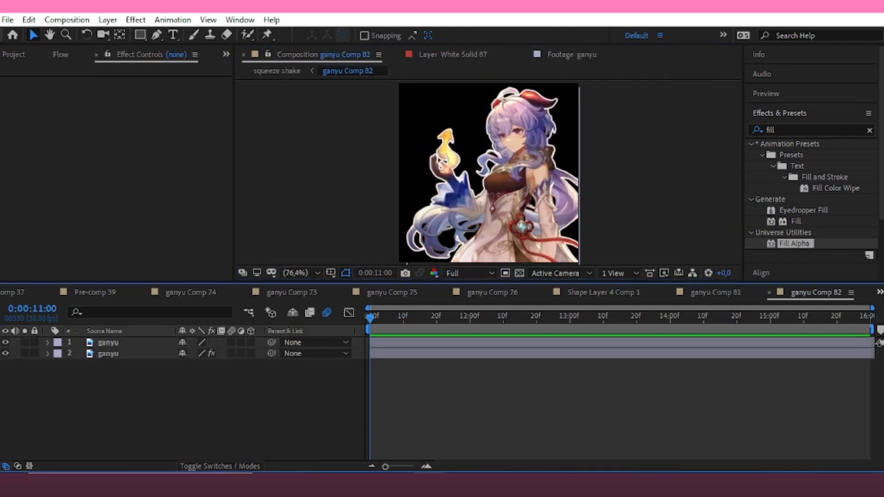
Step: Place marker 7 at 0:00:12:00 in the squeeze shake composition and save the project
{"action": "left_click", "coordinate": [880, 293]}
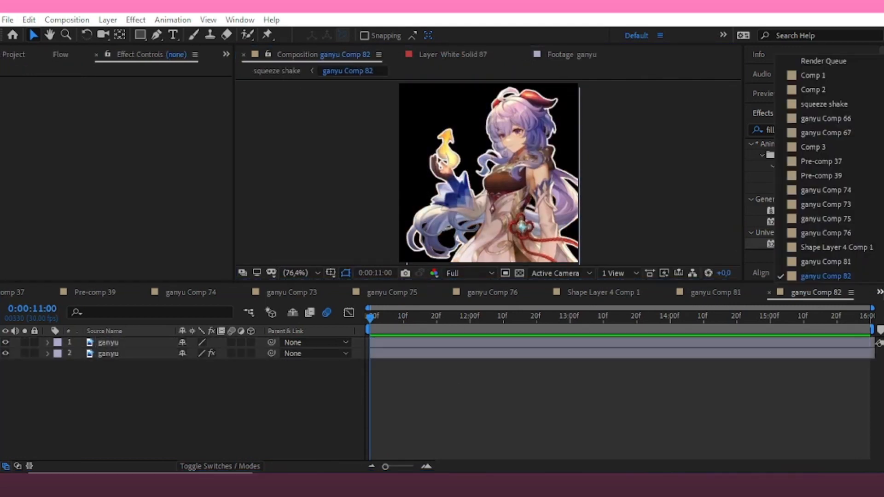
{"action": "left_click", "coordinate": [825, 104]}
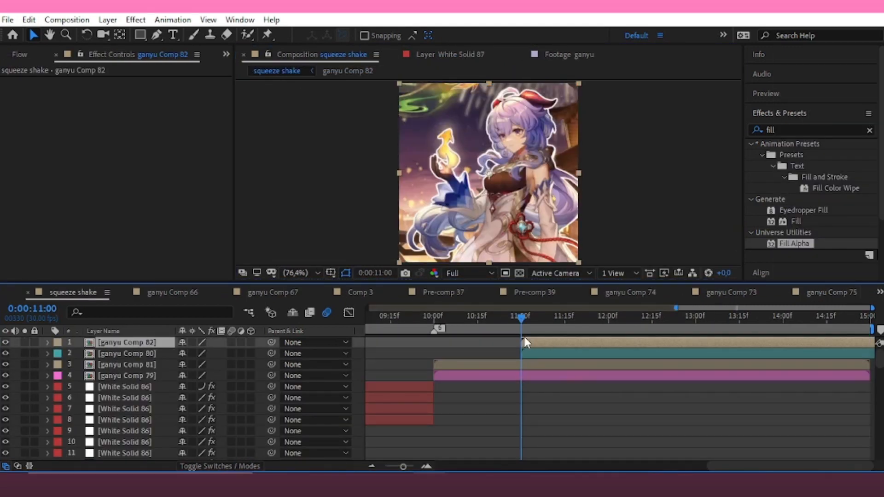
{"action": "left_click_drag", "start_coordinate": [523, 343], "coordinate": [436, 339]}
{"action": "left_click", "coordinate": [434, 343]}
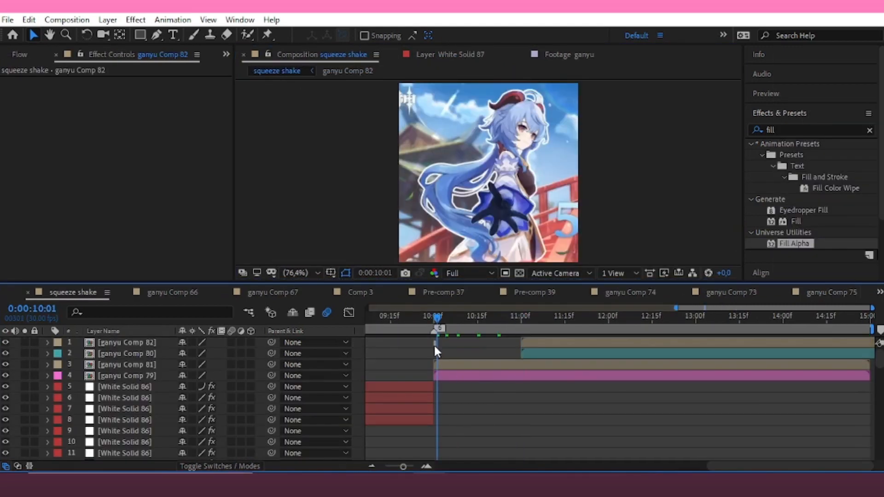
{"action": "left_click", "coordinate": [609, 322]}
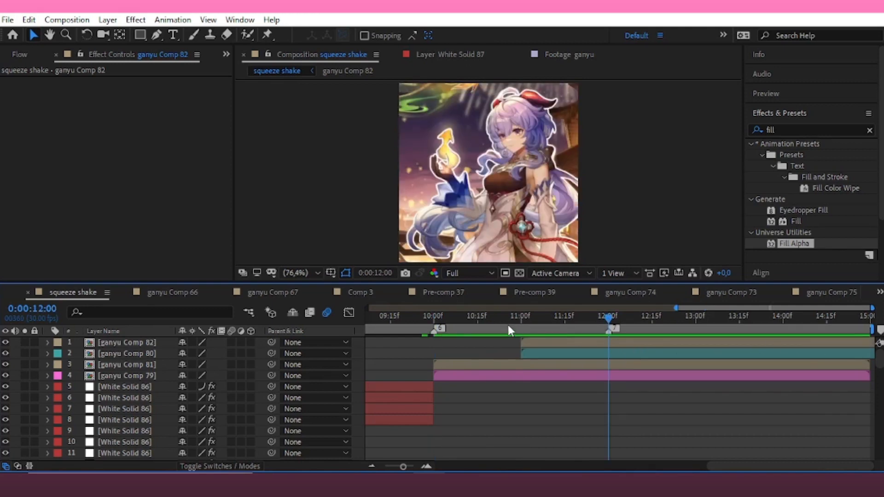
{"action": "key", "text": "6"}
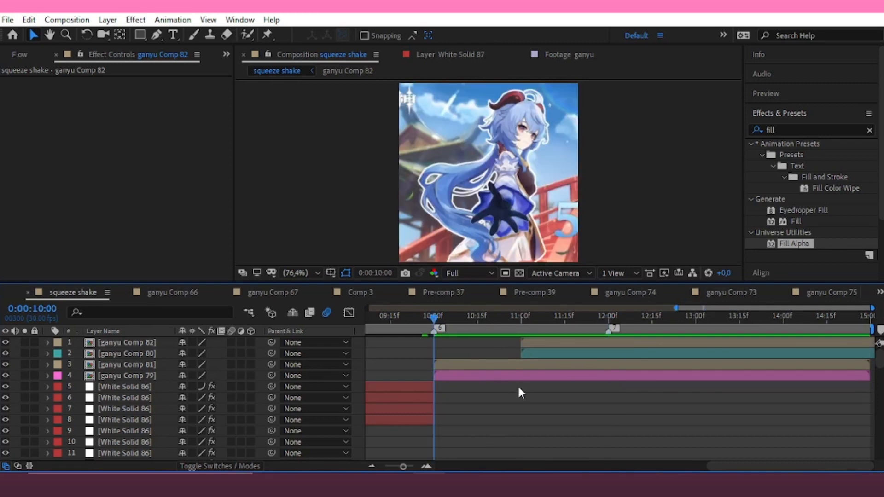
{"action": "key", "text": "ctrl+s"}
Step: Apply the Drop Shadow effect to the ganyu Comp 81 layer and set its opacity to 25%
{"action": "left_click", "coordinate": [466, 366]}
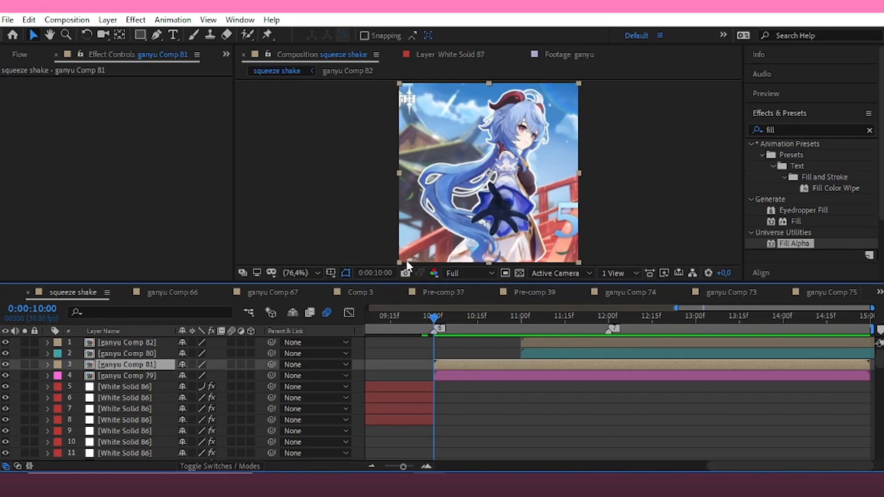
{"action": "left_click", "coordinate": [785, 130]}
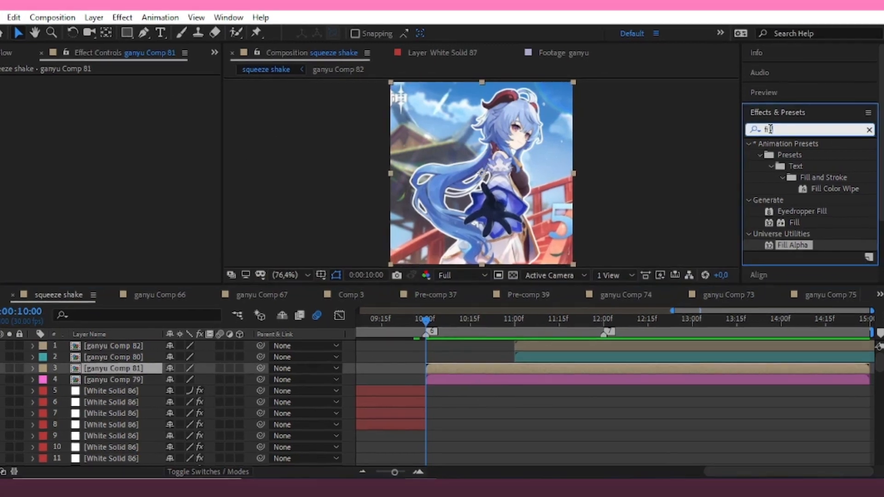
{"action": "type", "text": "drop"}
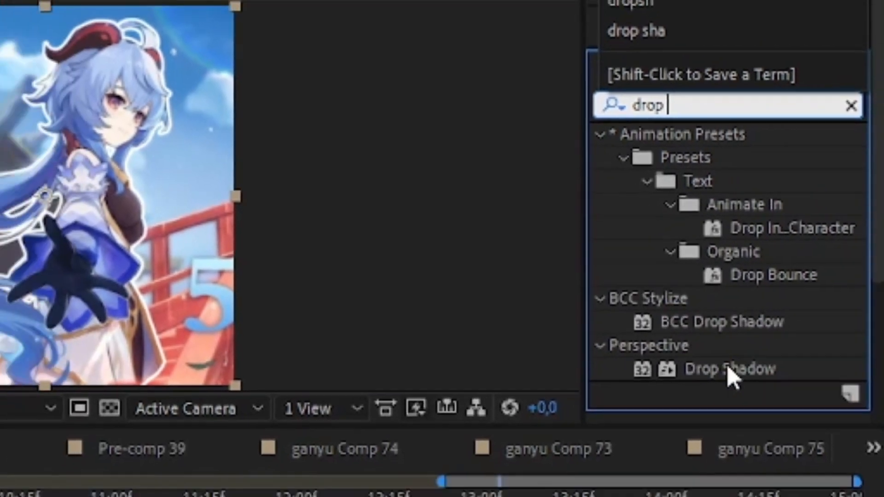
{"action": "left_click", "coordinate": [712, 396]}
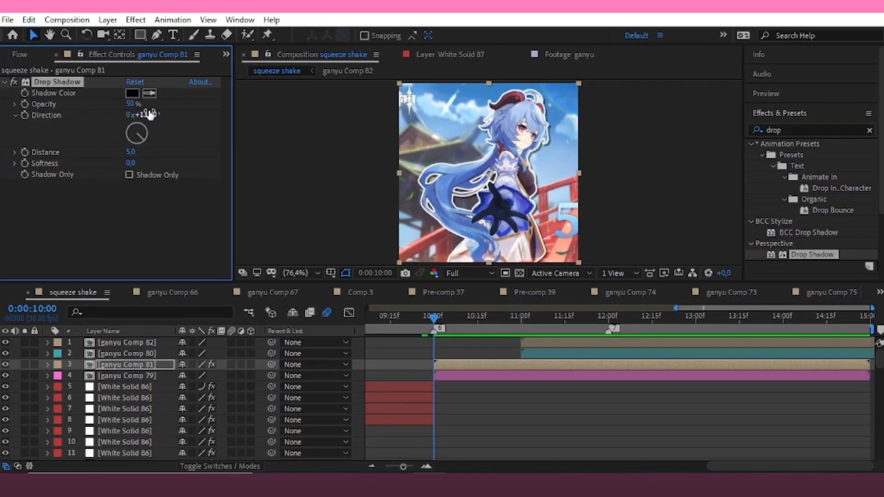
{"action": "left_click", "coordinate": [58, 99]}
{"action": "type", "text": "25"}
{"action": "key", "text": "Return"}
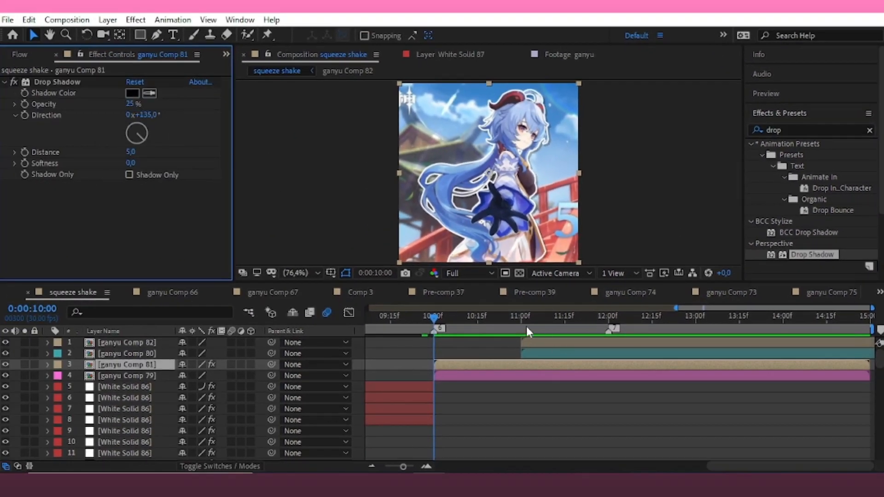
Step: Apply the Drop Shadow effect to the ganyu Comp 82 layer and set its opacity to 25%
{"action": "left_click", "coordinate": [545, 319]}
{"action": "left_click", "coordinate": [549, 342]}
{"action": "double_click", "coordinate": [818, 255]}
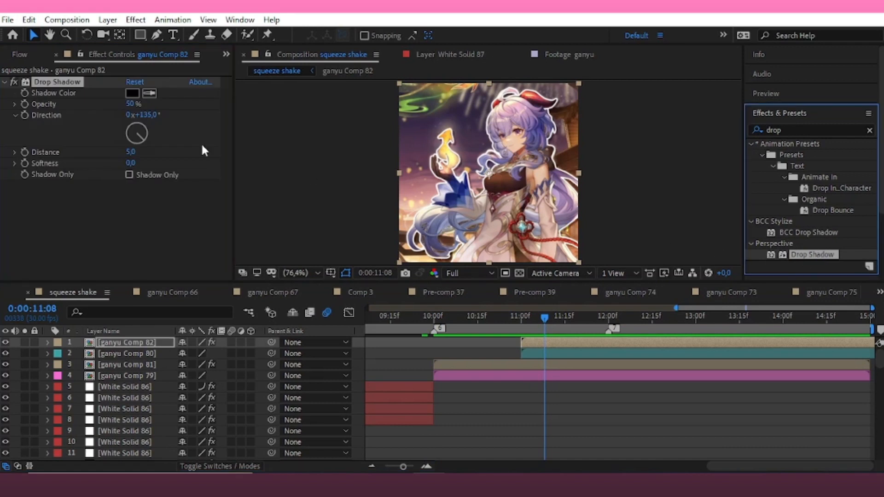
{"action": "left_click", "coordinate": [130, 105]}
{"action": "type", "text": "2"}
{"action": "left_click", "coordinate": [166, 106]}
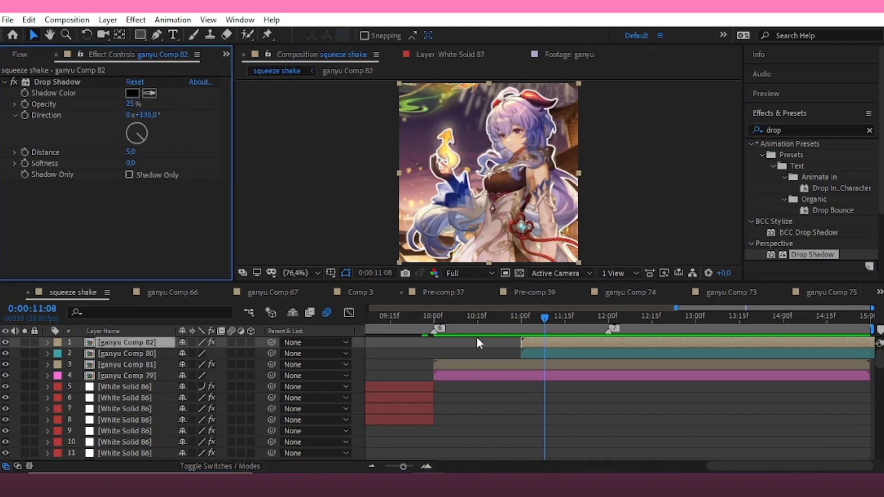
Step: Return the playhead to marker 6 at 0:00:10:00 and separate the Position dimensions of the ganyu Comp 81 layer
{"action": "left_click", "coordinate": [517, 392]}
{"action": "key", "text": "5"}
{"action": "key", "text": "6"}
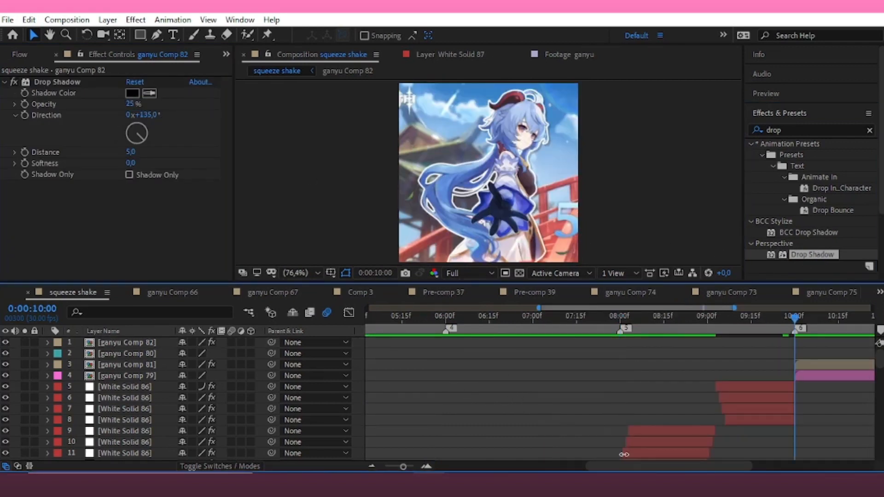
{"action": "scroll", "coordinate": [631, 467], "scroll_direction": "right", "scroll_amount": 5}
{"action": "left_click", "coordinate": [463, 365]}
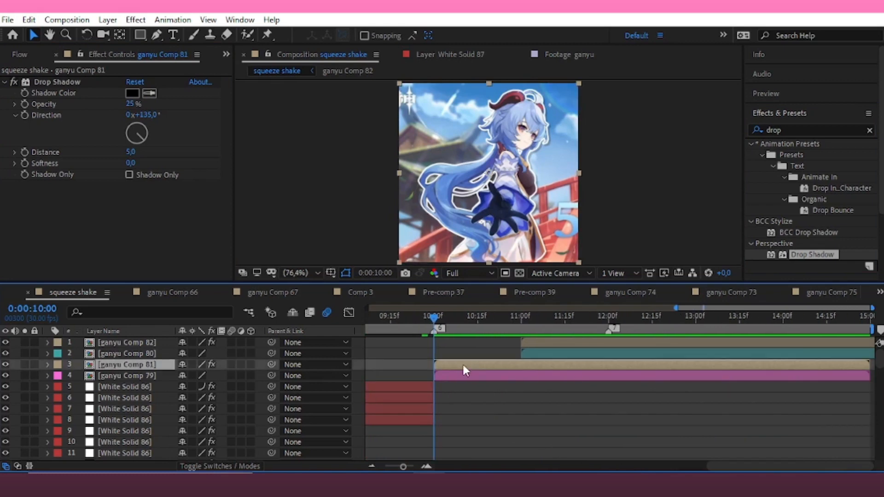
{"action": "key", "text": "ctrl+s"}
{"action": "key", "text": "p"}
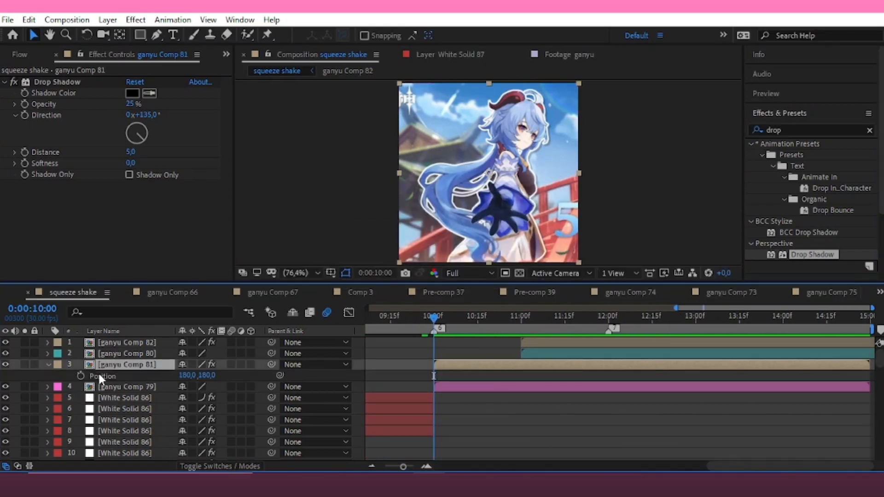
{"action": "right_click", "coordinate": [98, 374]}
{"action": "left_click", "coordinate": [175, 239]}
Step: Add an X Position keyframe to the ganyu Comp 81 layer at 0:00:10:00
{"action": "left_click", "coordinate": [81, 376]}
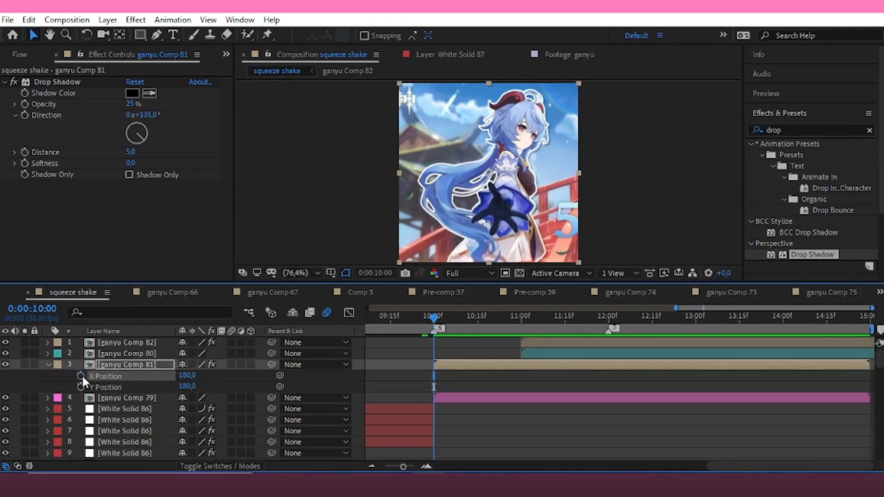
{"action": "key", "text": "u"}
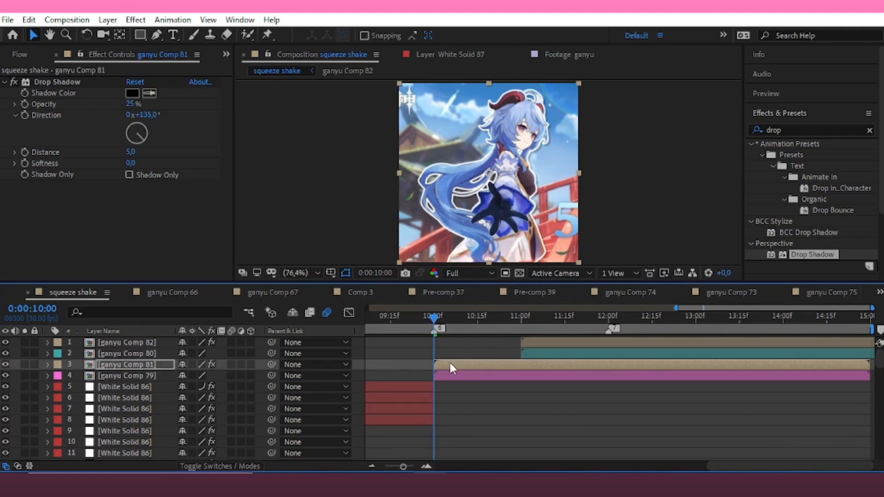
{"action": "key", "text": "u"}
{"action": "left_click", "coordinate": [75, 373]}
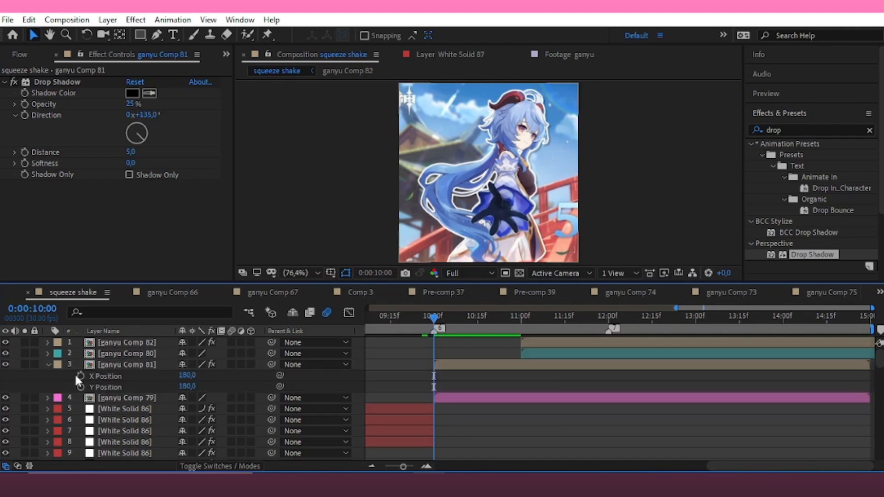
{"action": "left_click", "coordinate": [83, 375]}
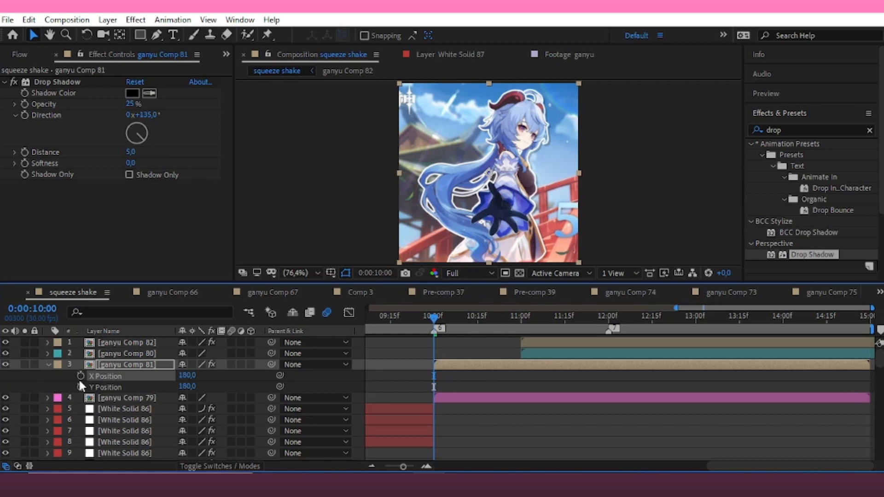
{"action": "left_click", "coordinate": [81, 386]}
{"action": "left_click", "coordinate": [495, 317]}
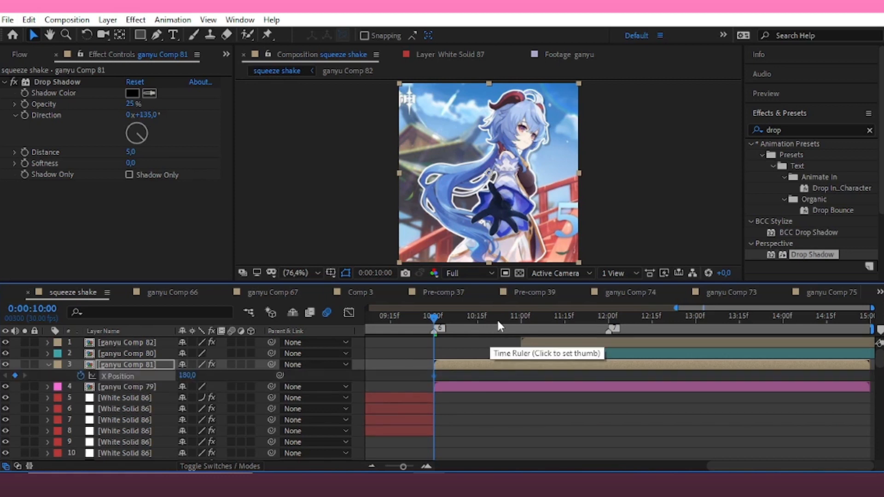
Step: Set the ganyu Comp 81 layer's X Position to 538 at 0:00:11:00 and apply Easy Ease to its keyframes
{"action": "left_click_drag", "start_coordinate": [187, 376], "coordinate": [422, 383]}
{"action": "key", "text": "F9"}
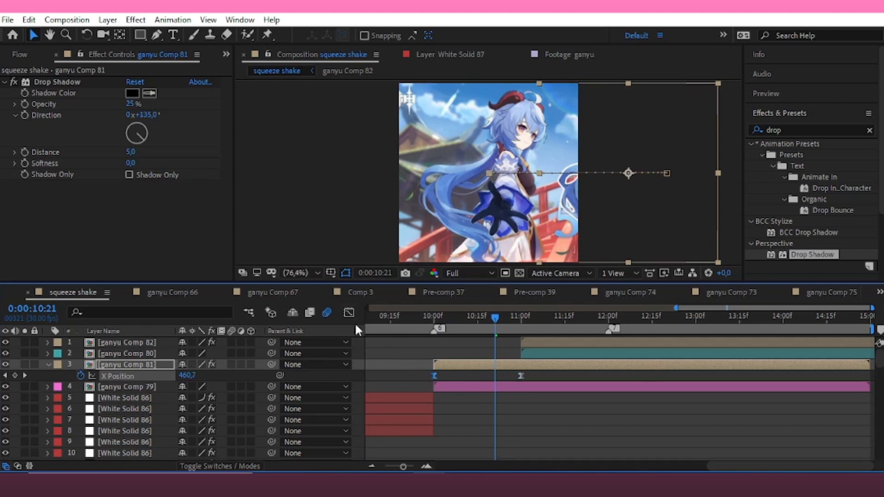
Step: Shape the ganyu Comp 81 X Position curve to start slowly and accelerate sharply at the end, and preview the motion
{"action": "left_click", "coordinate": [349, 314]}
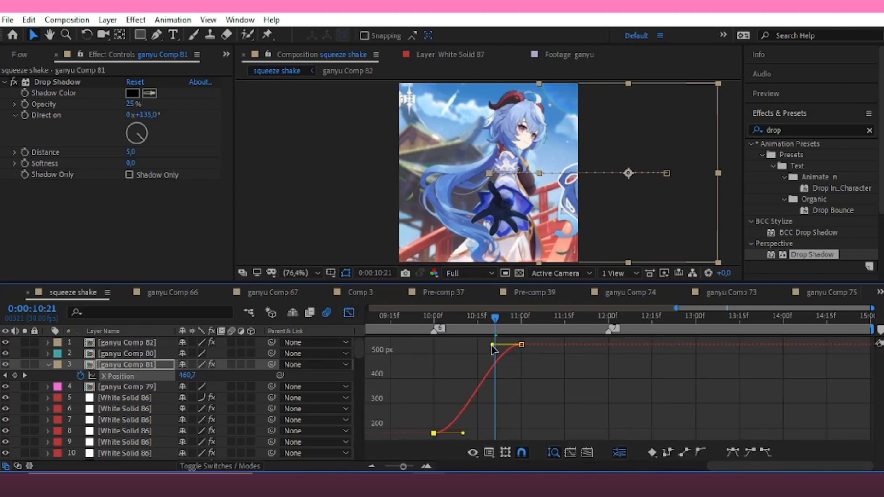
{"action": "left_click_drag", "start_coordinate": [492, 345], "coordinate": [545, 444]}
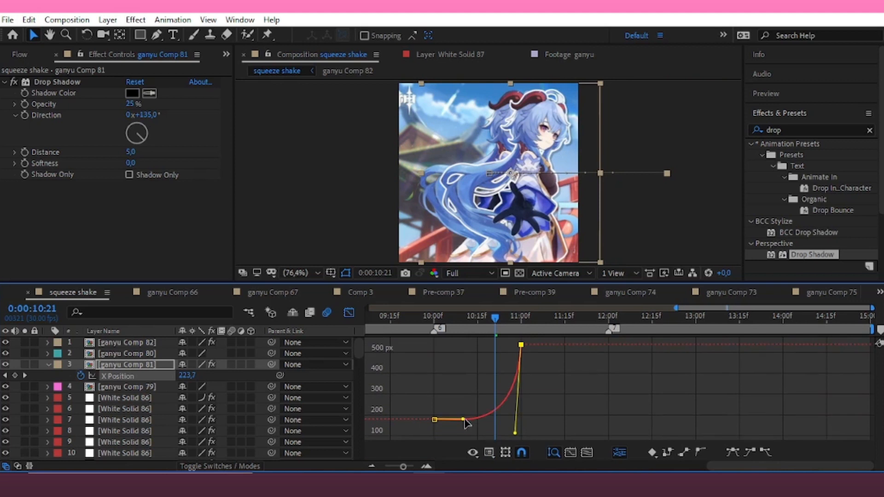
{"action": "left_click_drag", "start_coordinate": [463, 421], "coordinate": [516, 433]}
{"action": "right_click", "coordinate": [515, 437]}
{"action": "left_click", "coordinate": [516, 437]}
{"action": "key", "text": "j"}
{"action": "key", "text": "space"}
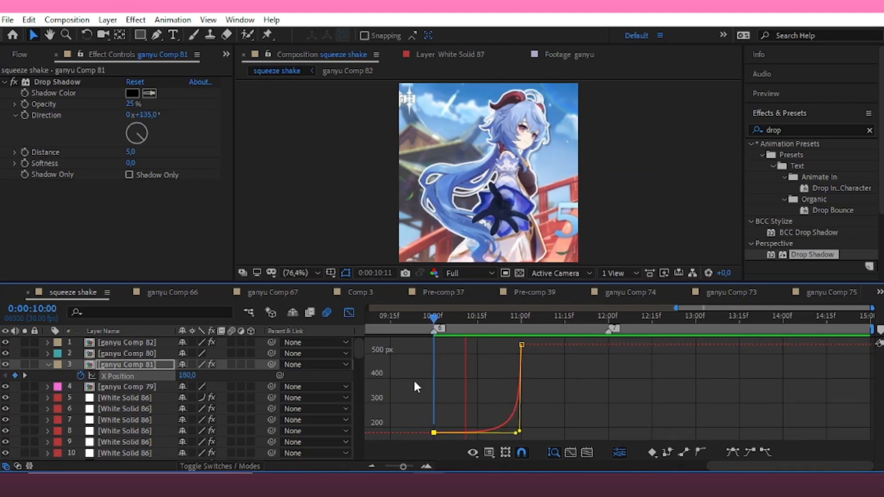
{"action": "left_click", "coordinate": [349, 313]}
Step: Separate the Position dimensions of the ganyu Comp 82 layer and add an X Position keyframe at 0:00:11:00
{"action": "mouse_move", "coordinate": [508, 329]}
{"action": "left_mouse_down"}
{"action": "mouse_move", "coordinate": [524, 333]}
{"action": "mouse_move", "coordinate": [522, 325]}
{"action": "left_mouse_up"}
{"action": "left_click", "coordinate": [527, 344]}
{"action": "key", "text": "p"}
{"action": "right_click", "coordinate": [126, 353]}
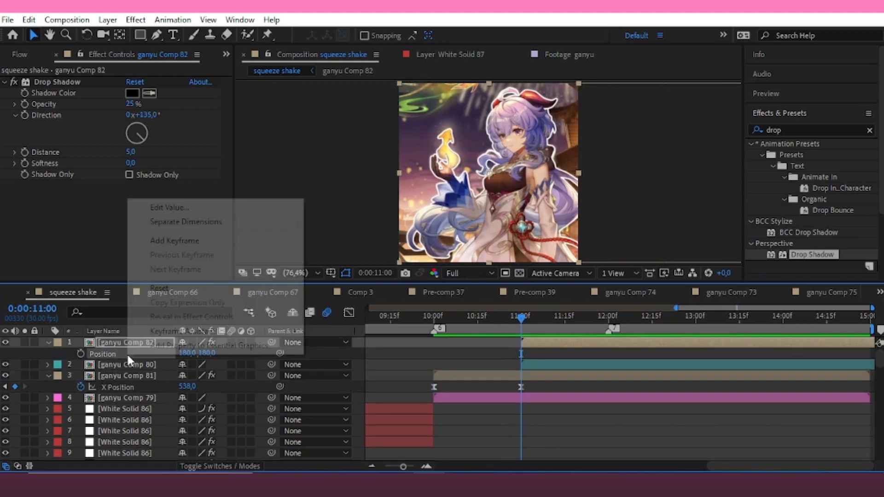
{"action": "left_click", "coordinate": [194, 220]}
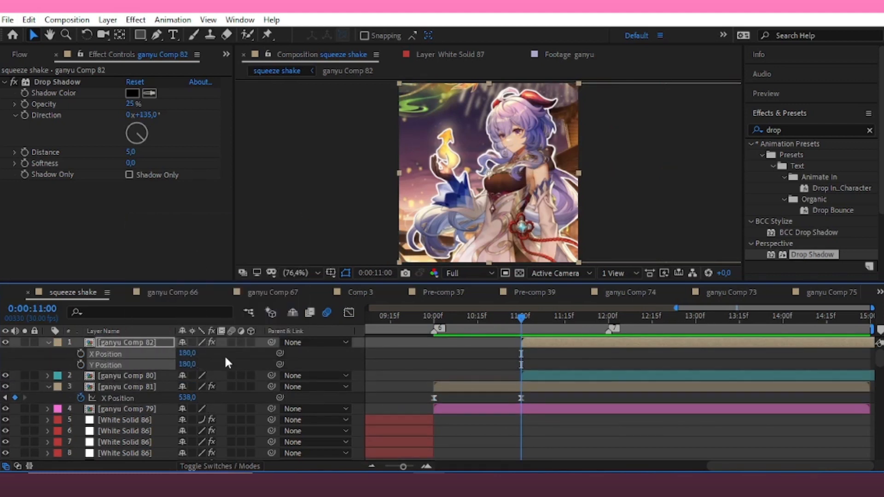
{"action": "left_click", "coordinate": [81, 352]}
{"action": "key", "text": "u"}
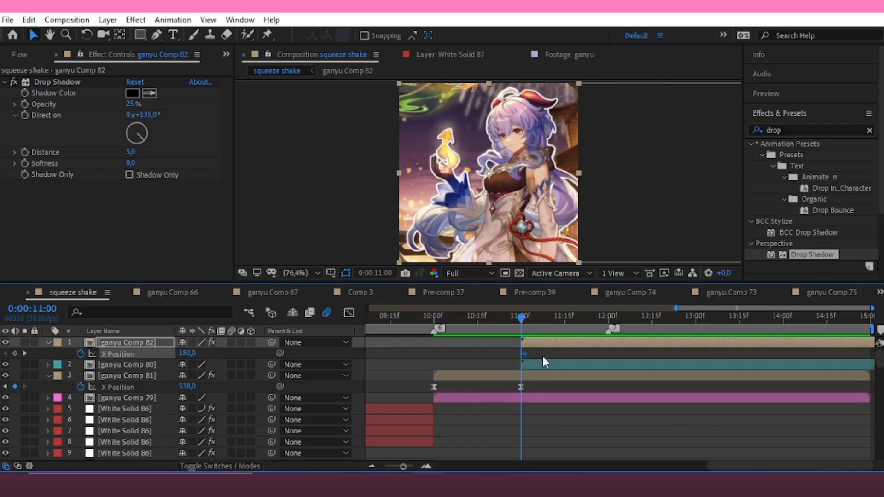
Step: Move the ganyu Comp 82 X Position keyframe to 0:00:12:00 and set X Position to -181 at 0:00:11:00
{"action": "left_click_drag", "start_coordinate": [542, 357], "coordinate": [612, 359]}
{"action": "left_click", "coordinate": [590, 351]}
{"action": "left_click_drag", "start_coordinate": [189, 354], "coordinate": [10, 360]}
{"action": "left_click", "coordinate": [204, 352]}
{"action": "key", "text": "ctrl+z"}
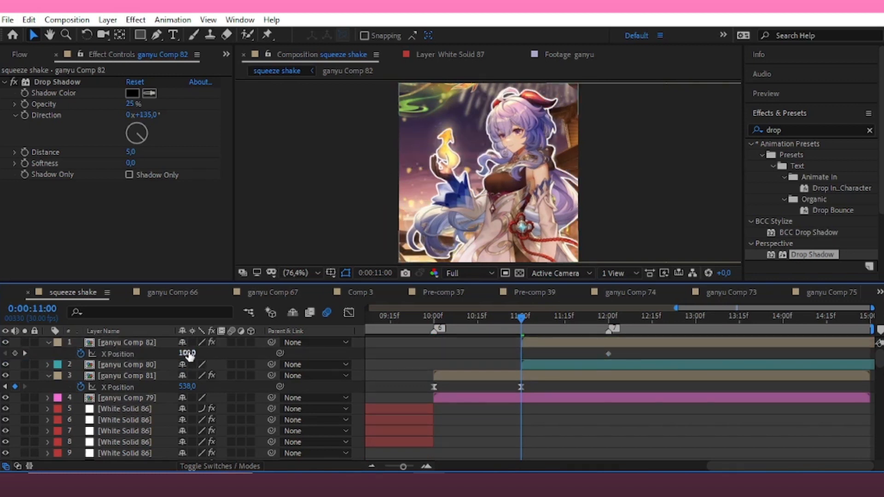
{"action": "left_click_drag", "start_coordinate": [189, 355], "coordinate": [14, 357]}
{"action": "double_click", "coordinate": [185, 354]}
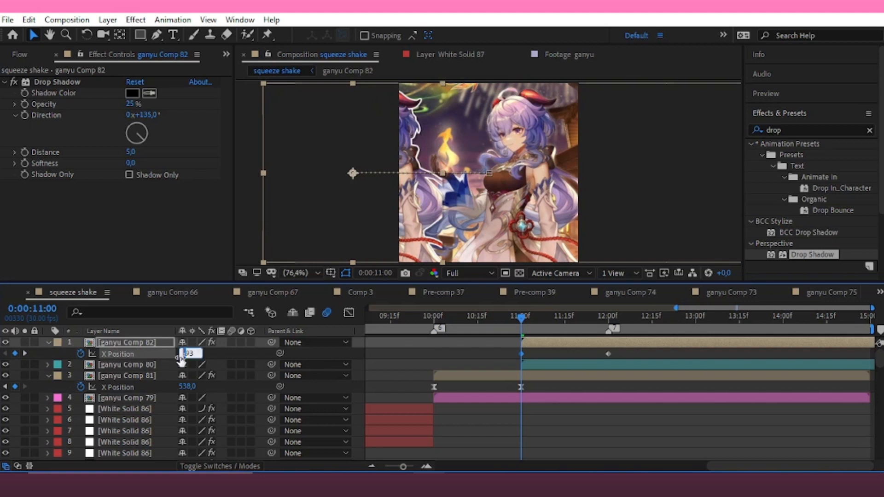
{"action": "left_click", "coordinate": [227, 358]}
{"action": "left_click_drag", "start_coordinate": [185, 355], "coordinate": [134, 359]}
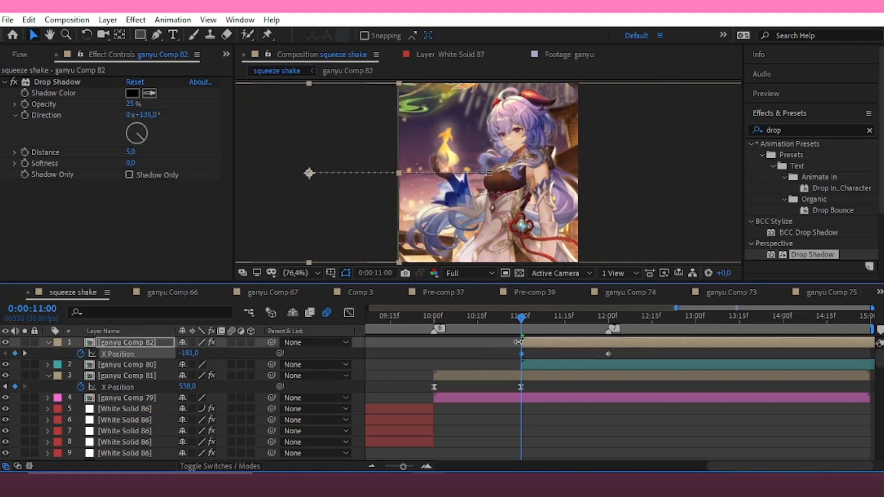
Step: Apply Easy Ease to the ganyu Comp 82 X Position keyframes and shape their curve to start fast and slow down
{"action": "left_click_drag", "start_coordinate": [574, 321], "coordinate": [506, 360]}
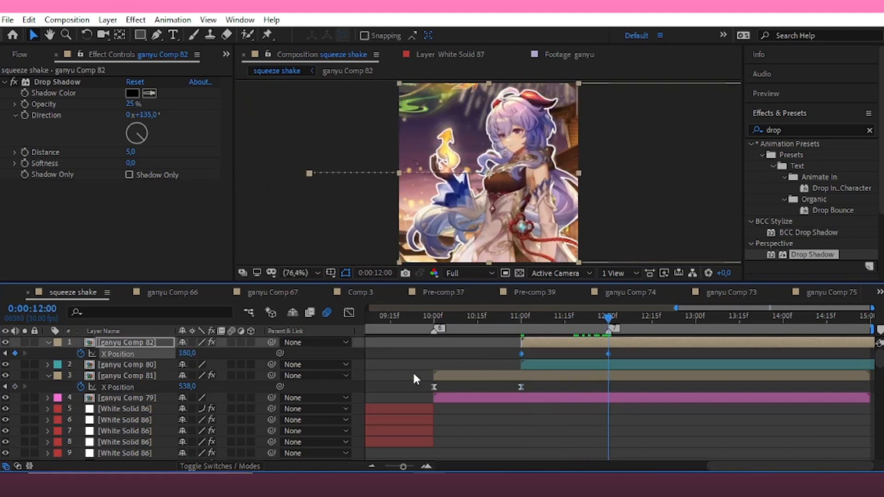
{"action": "left_click", "coordinate": [350, 313]}
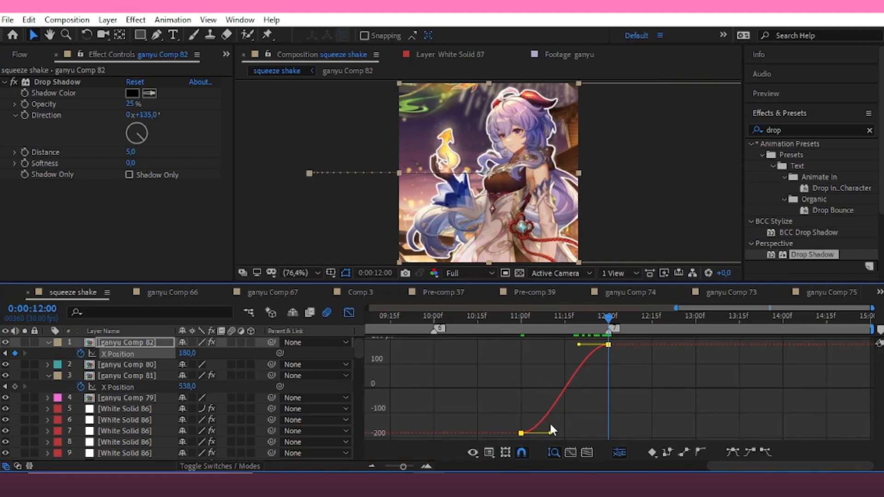
{"action": "left_click_drag", "start_coordinate": [550, 432], "coordinate": [516, 353]}
{"action": "left_click_drag", "start_coordinate": [580, 345], "coordinate": [531, 352]}
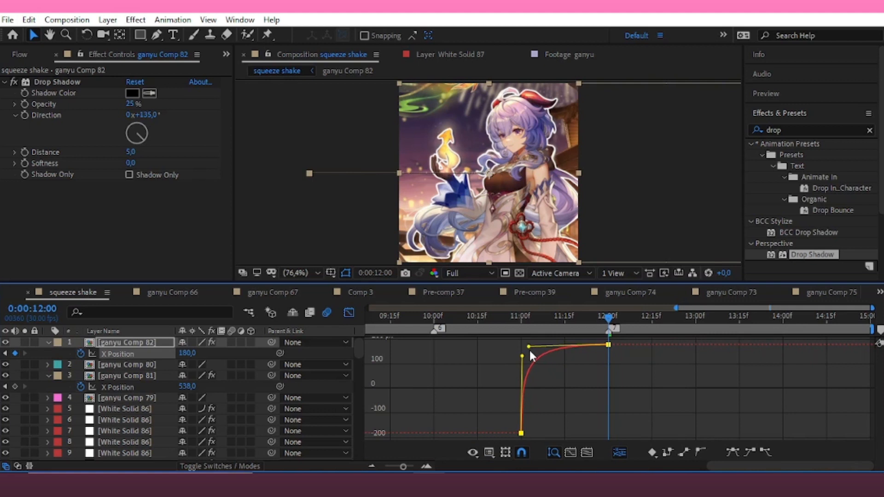
{"action": "left_click", "coordinate": [349, 313]}
Step: Review the transition between both characters and enable motion blur on the ganyu Comp 82 and ganyu Comp 81 layers
{"action": "left_click_drag", "start_coordinate": [487, 317], "coordinate": [469, 339]}
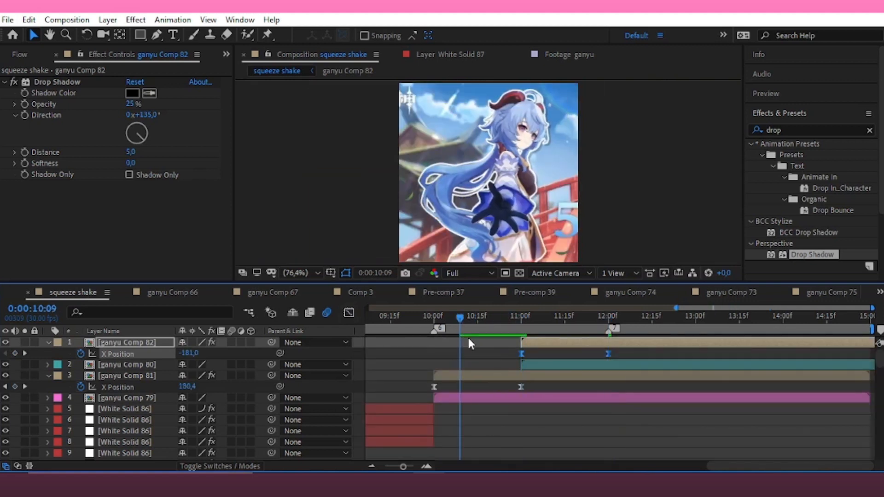
{"action": "left_click", "coordinate": [549, 325]}
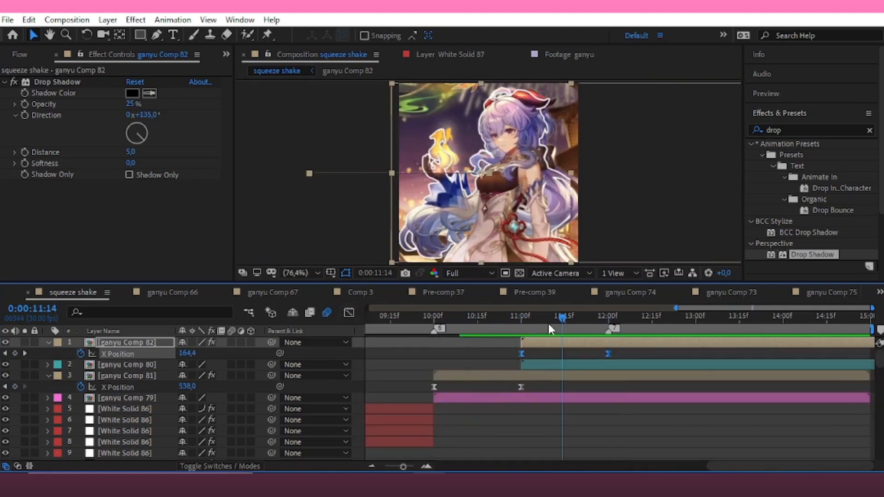
{"action": "left_click", "coordinate": [231, 342]}
{"action": "left_click", "coordinate": [231, 375]}
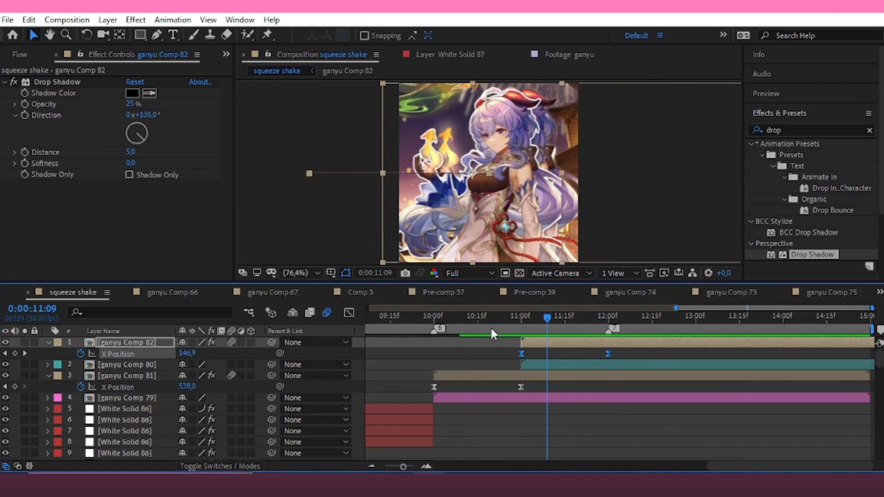
Step: Return to 0:00:10:00 and move the ganyu Comp 79 layer's anchor point to its bottom centre with snapping enabled
{"action": "left_click_drag", "start_coordinate": [491, 318], "coordinate": [434, 364]}
{"action": "left_click", "coordinate": [452, 397]}
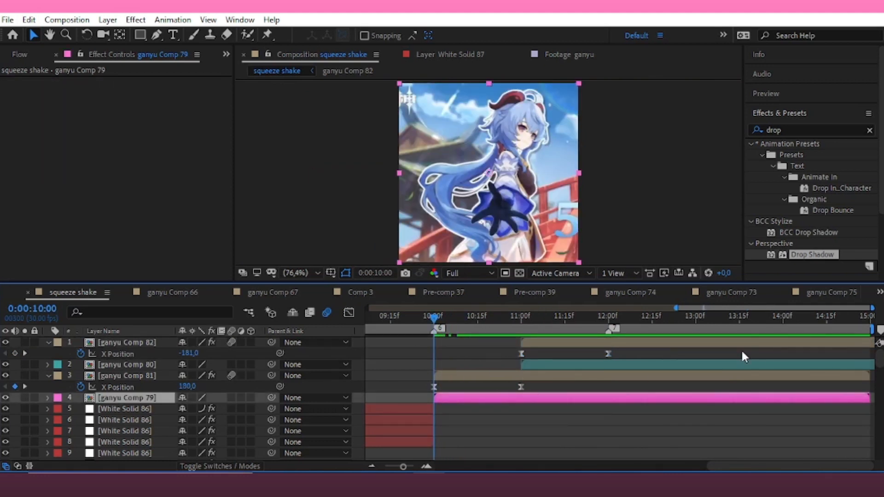
{"action": "key", "text": "r"}
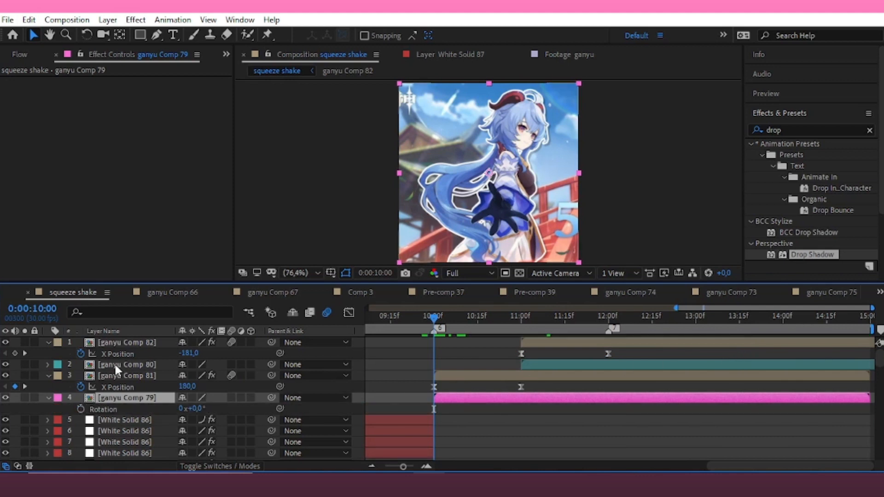
{"action": "left_click", "coordinate": [120, 35]}
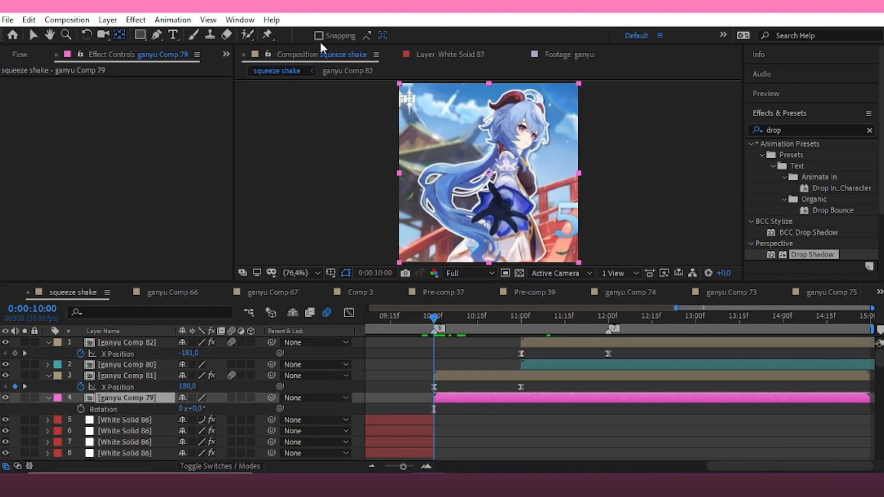
{"action": "left_click_drag", "start_coordinate": [489, 174], "coordinate": [489, 261]}
{"action": "key", "text": "v"}
{"action": "scroll", "coordinate": [516, 391], "scroll_direction": "down", "scroll_amount": 1}
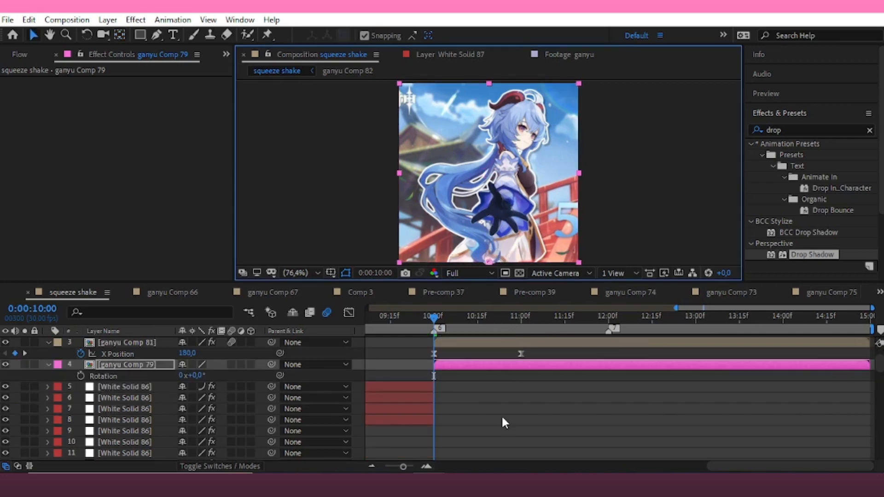
Step: Animate the ganyu Comp 79 layer's Rotation from 0° at 0:00:10:00 to -150° at 0:00:11:00
{"action": "key", "text": "ctrl+s"}
{"action": "left_click", "coordinate": [81, 376]}
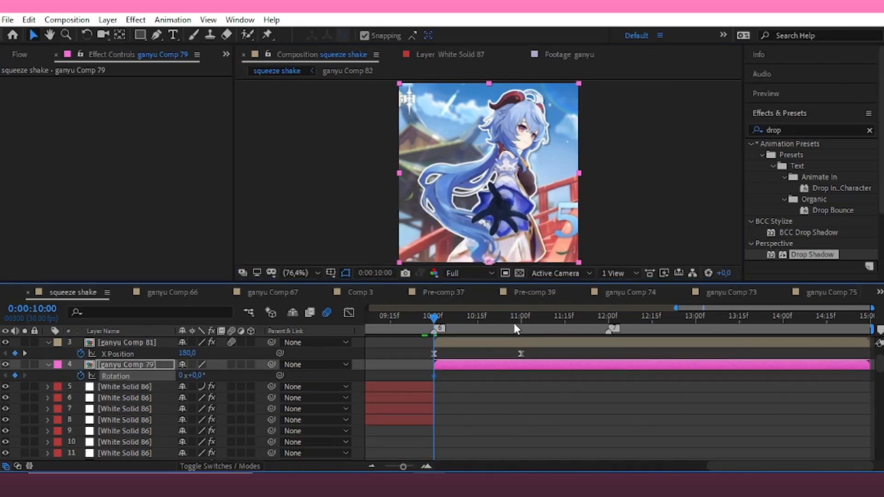
{"action": "left_click_drag", "start_coordinate": [521, 329], "coordinate": [512, 334]}
{"action": "left_click_drag", "start_coordinate": [190, 380], "coordinate": [196, 374]}
{"action": "left_click", "coordinate": [196, 374]}
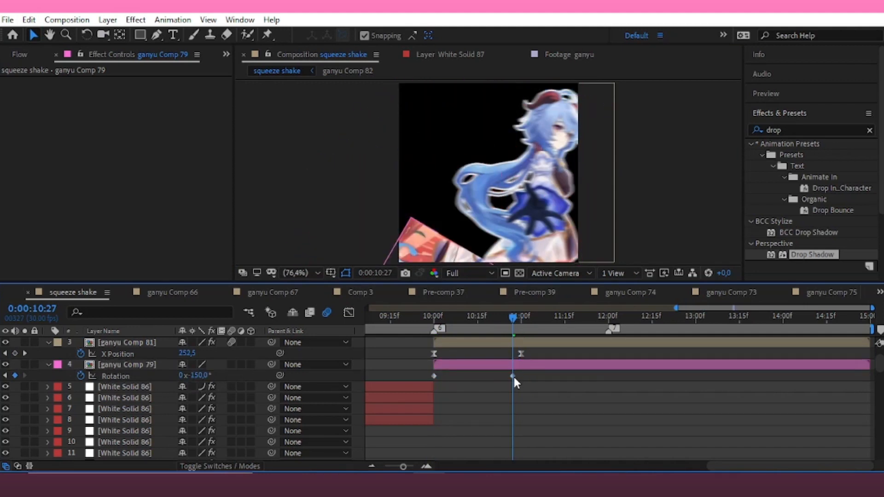
{"action": "left_click_drag", "start_coordinate": [513, 377], "coordinate": [415, 386]}
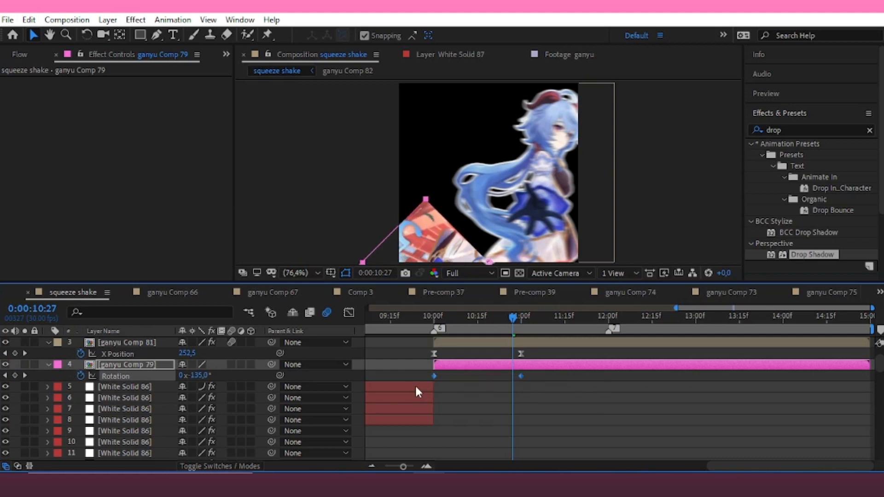
Step: Apply Easy Ease to the ganyu Comp 79 Rotation keyframes and shape their curve to accelerate sharply at the end
{"action": "key", "text": "F9"}
{"action": "left_click", "coordinate": [349, 312]}
{"action": "left_click", "coordinate": [486, 402]}
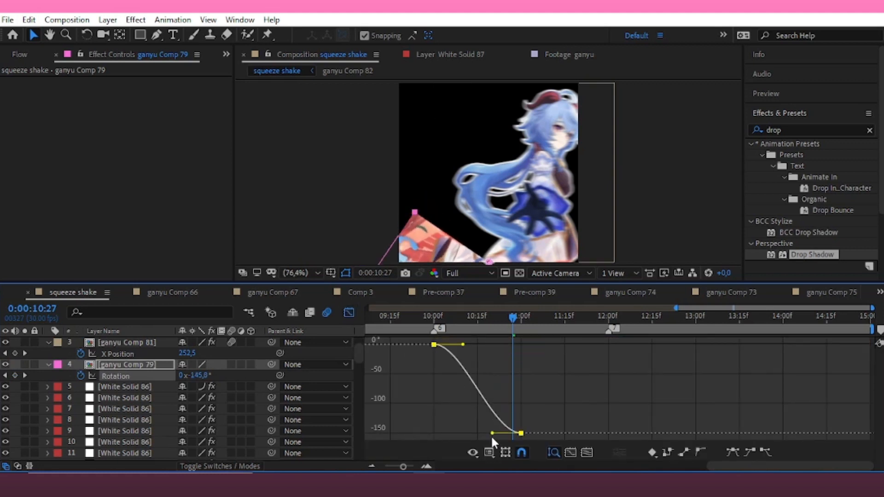
{"action": "left_click_drag", "start_coordinate": [491, 435], "coordinate": [576, 356]}
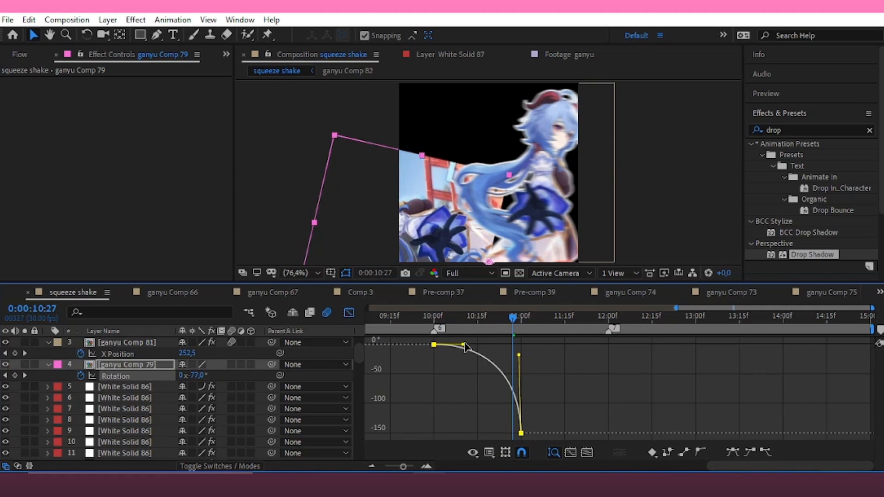
{"action": "left_click_drag", "start_coordinate": [463, 344], "coordinate": [510, 344]}
{"action": "left_click", "coordinate": [349, 312]}
Step: Move the playhead to 0:00:11:00 and place the ganyu Comp 80 layer's anchor point at its bottom centre
{"action": "scroll", "coordinate": [520, 350], "scroll_direction": "up", "scroll_amount": 3}
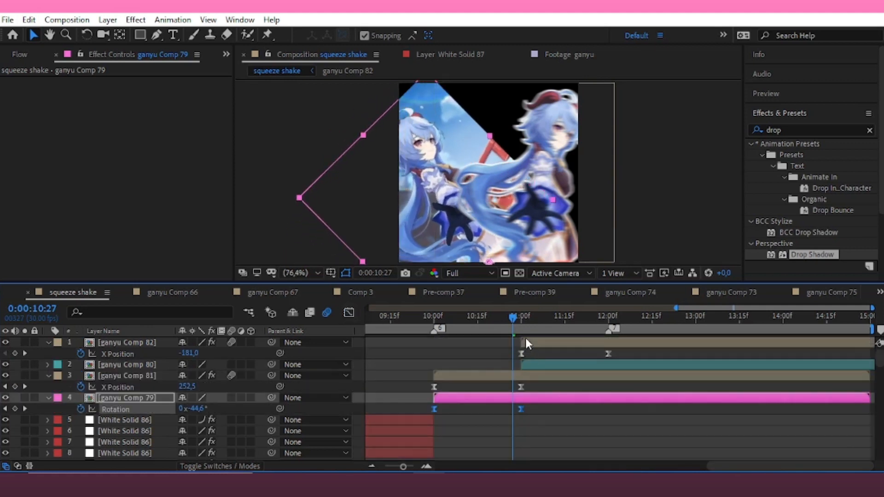
{"action": "left_click", "coordinate": [523, 320]}
{"action": "left_click", "coordinate": [528, 364]}
{"action": "left_click", "coordinate": [520, 326]}
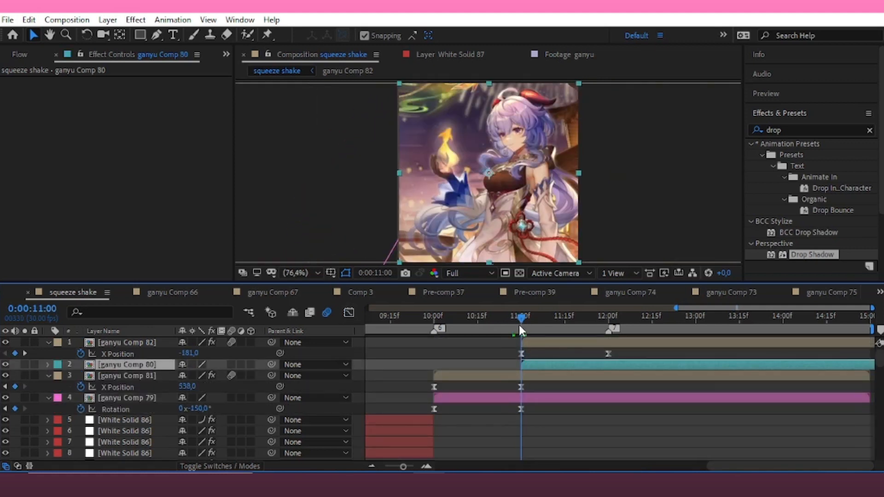
{"action": "left_click", "coordinate": [121, 35]}
{"action": "left_click_drag", "start_coordinate": [490, 173], "coordinate": [489, 262]}
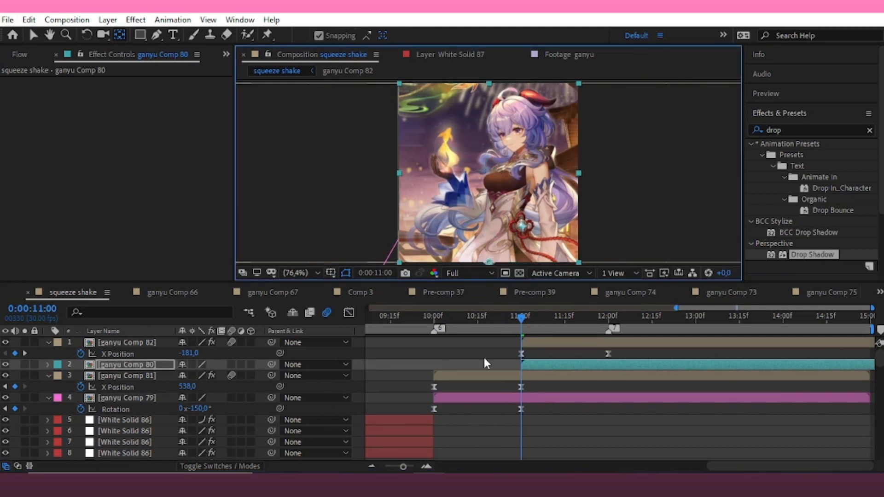
{"action": "key", "text": "v"}
Step: Animate the ganyu Comp 80 layer's Rotation from 150° at 0:00:11:00 to 0° at 0:00:12:00
{"action": "key", "text": "r"}
{"action": "left_click", "coordinate": [81, 376]}
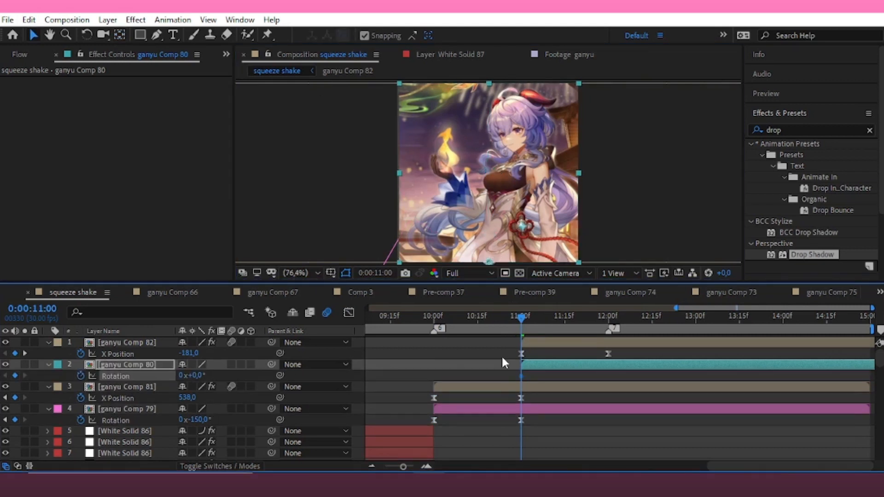
{"action": "left_click_drag", "start_coordinate": [527, 376], "coordinate": [609, 376]}
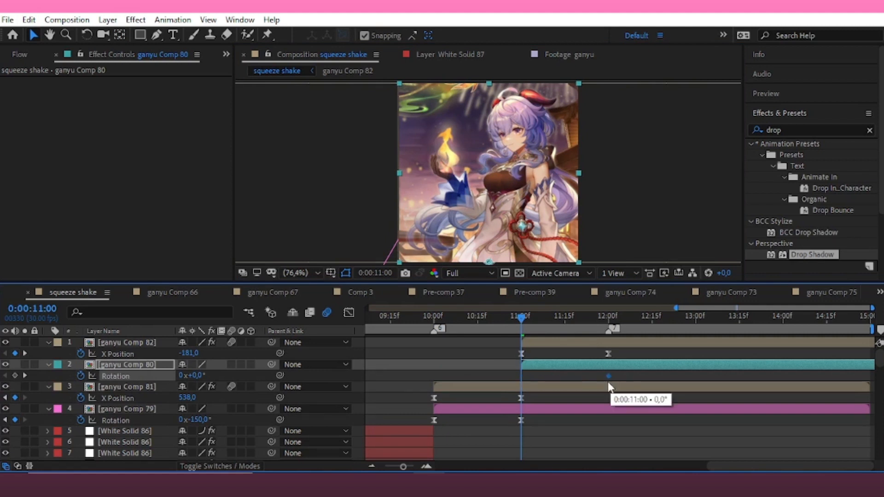
{"action": "left_click_drag", "start_coordinate": [209, 376], "coordinate": [239, 375]}
{"action": "left_click", "coordinate": [200, 376]}
{"action": "type", "text": "1"}
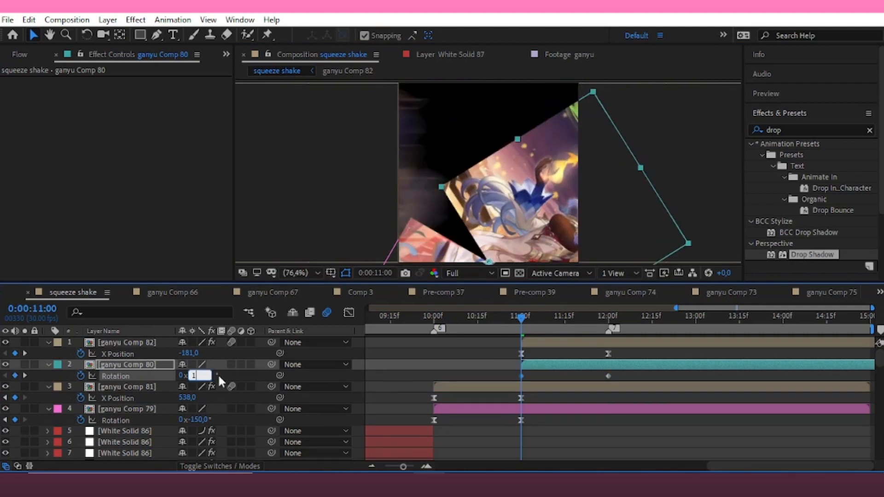
{"action": "type", "text": "50"}
{"action": "key", "text": "Return"}
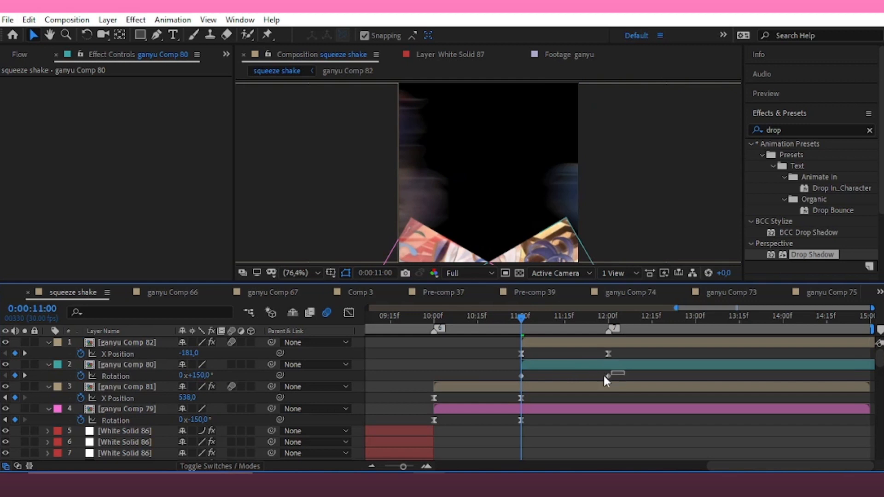
Step: Apply Easy Ease to the ganyu Comp 80 Rotation keyframes, shape their curve to start fast and slow down, and preview the transition
{"action": "left_click_drag", "start_coordinate": [604, 377], "coordinate": [500, 386]}
{"action": "key", "text": "F9"}
{"action": "left_click", "coordinate": [350, 312]}
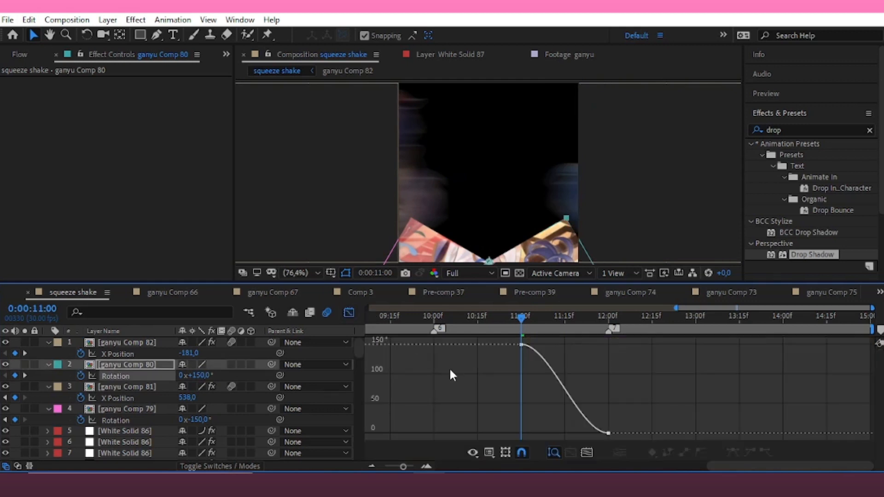
{"action": "left_click_drag", "start_coordinate": [550, 345], "coordinate": [502, 420]}
{"action": "left_click_drag", "start_coordinate": [579, 434], "coordinate": [526, 432]}
{"action": "key", "text": "shift+F3"}
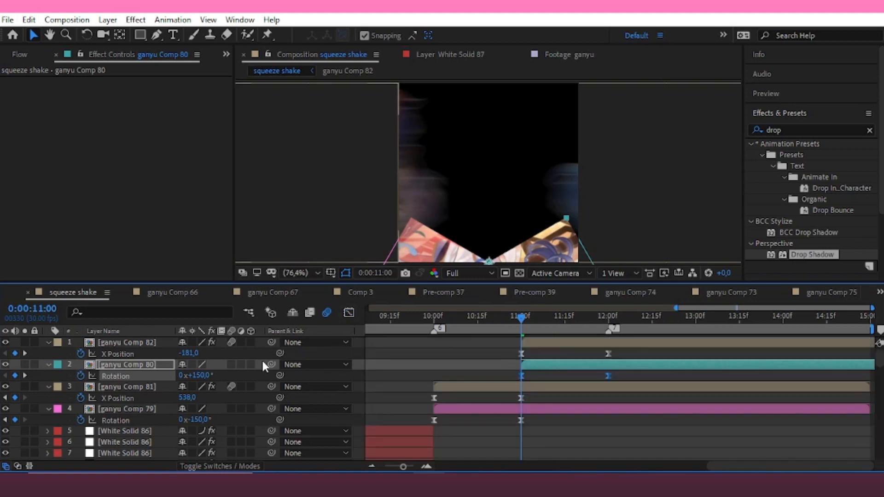
{"action": "left_click_drag", "start_coordinate": [529, 318], "coordinate": [472, 328]}
{"action": "key", "text": "space"}
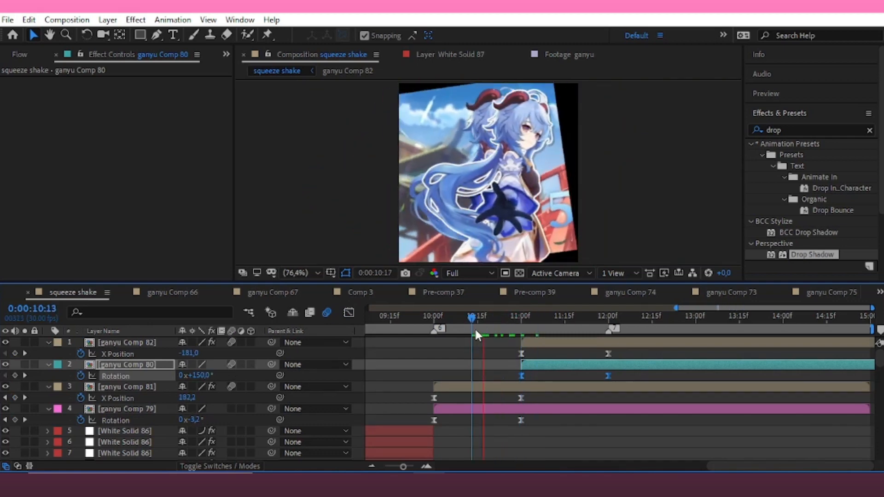
Step: Apply the Motion Tile effect to the ganyu Comp 79 layer
{"action": "left_click", "coordinate": [514, 410]}
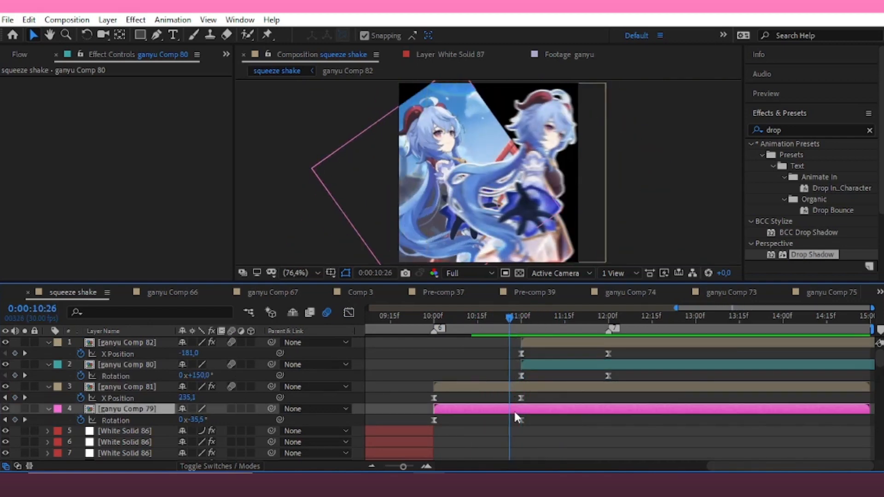
{"action": "left_click", "coordinate": [795, 130]}
{"action": "type", "text": "moti"}
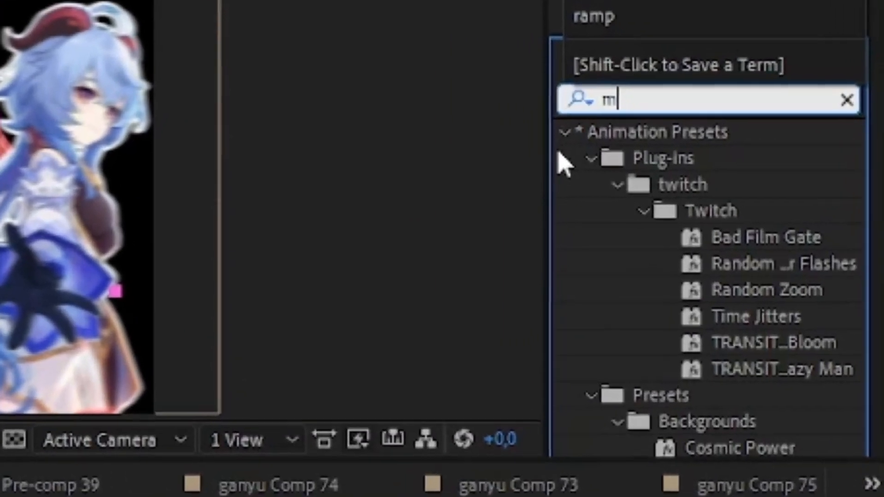
{"action": "type", "text": "on t"}
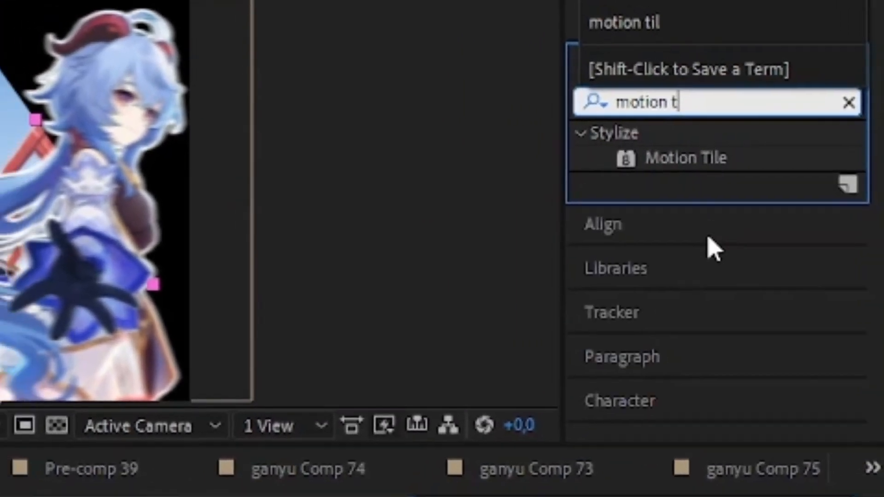
{"action": "double_click", "coordinate": [691, 156]}
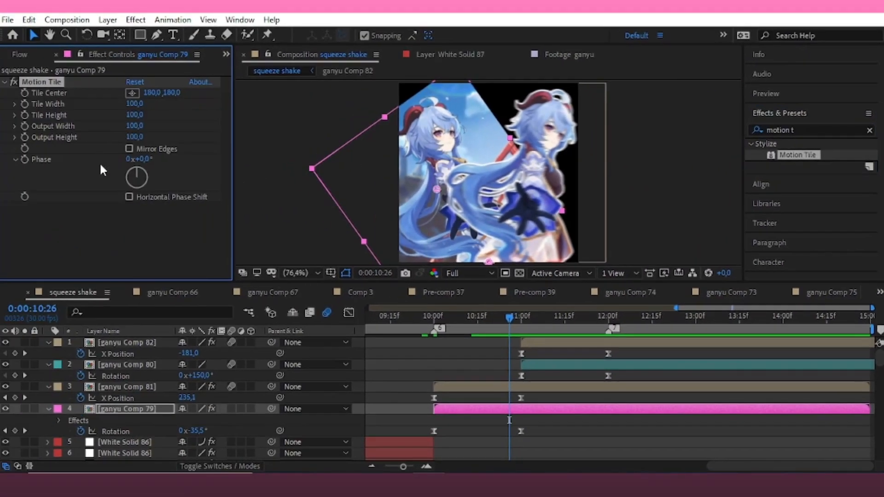
Step: Enable Mirror Edges on ganyu Comp 79's Motion Tile and set its Output Height and Output Width to 200
{"action": "left_click", "coordinate": [130, 148]}
{"action": "left_click", "coordinate": [136, 138]}
{"action": "type", "text": "200"}
{"action": "key", "text": "Return"}
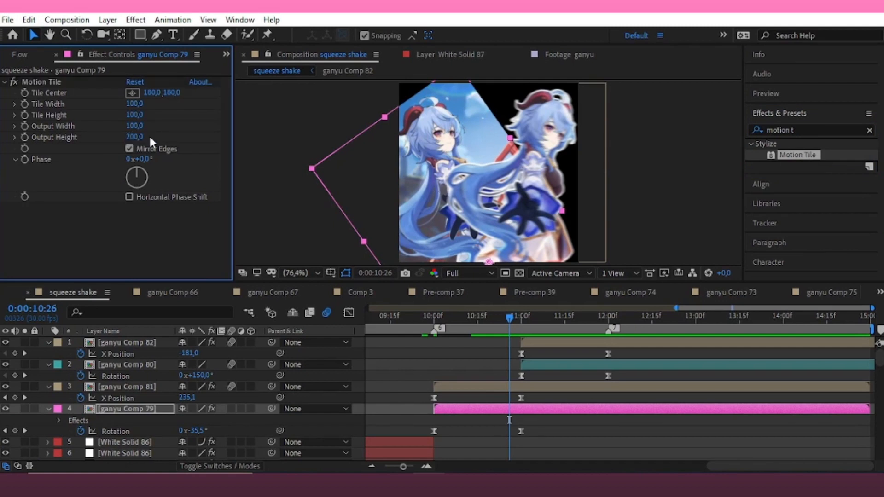
{"action": "left_click", "coordinate": [132, 127]}
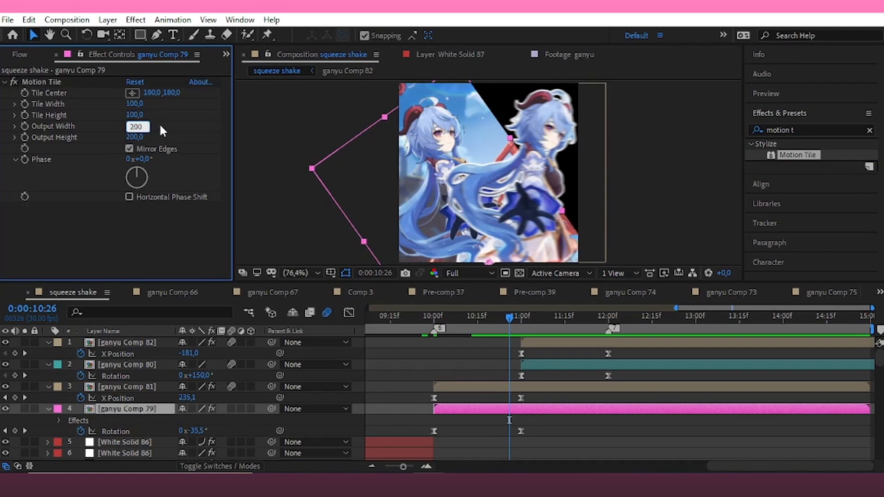
{"action": "key", "text": "Return"}
Step: Apply Motion Tile to the ganyu Comp 80 layer with Mirror Edges enabled and Output Height and Output Width at 200
{"action": "left_click", "coordinate": [556, 366]}
{"action": "double_click", "coordinate": [803, 156]}
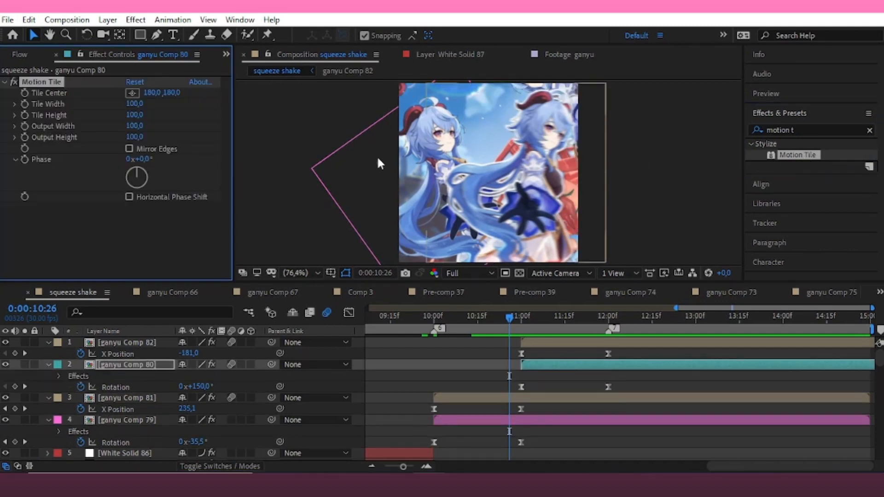
{"action": "left_click", "coordinate": [129, 148]}
{"action": "left_click", "coordinate": [134, 138]}
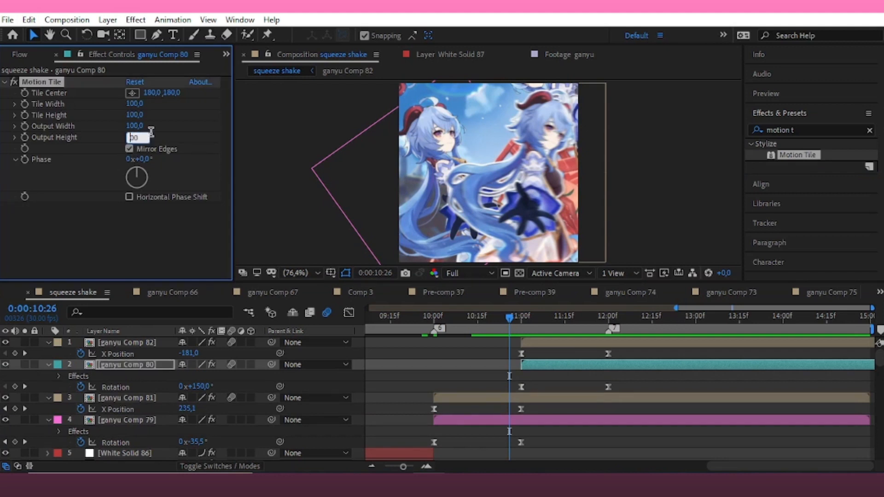
{"action": "type", "text": "200"}
{"action": "left_click", "coordinate": [135, 127]}
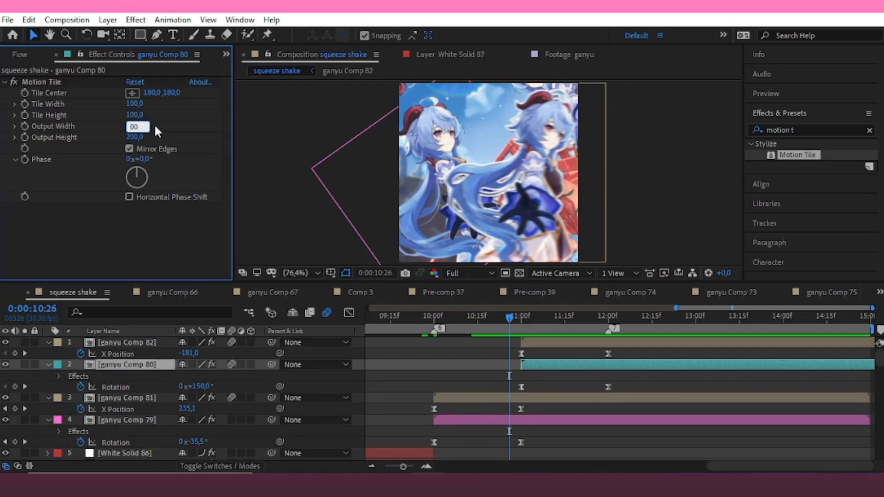
{"action": "type", "text": "200"}
{"action": "key", "text": "Return"}
Step: Collapse the ganyu layers' properties, enable motion blur for ganyu Comp 79, and save the project
{"action": "left_click_drag", "start_coordinate": [484, 326], "coordinate": [434, 342]}
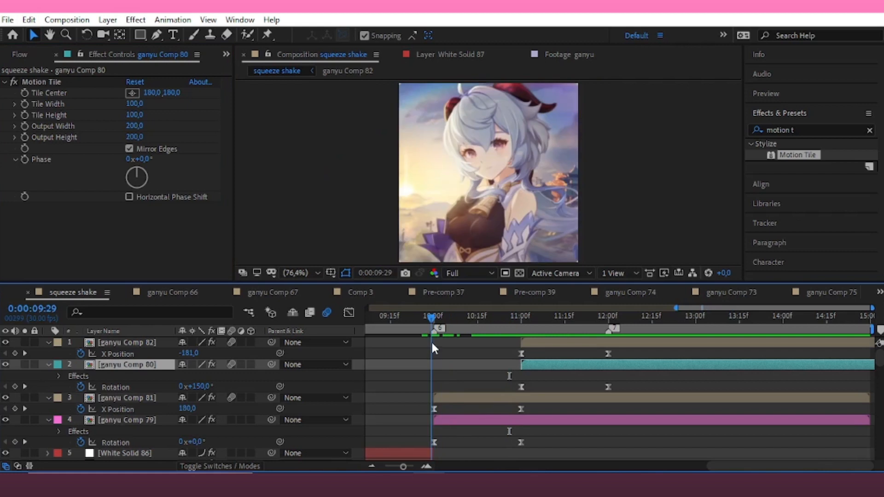
{"action": "left_click", "coordinate": [48, 342]}
{"action": "left_click", "coordinate": [48, 353]}
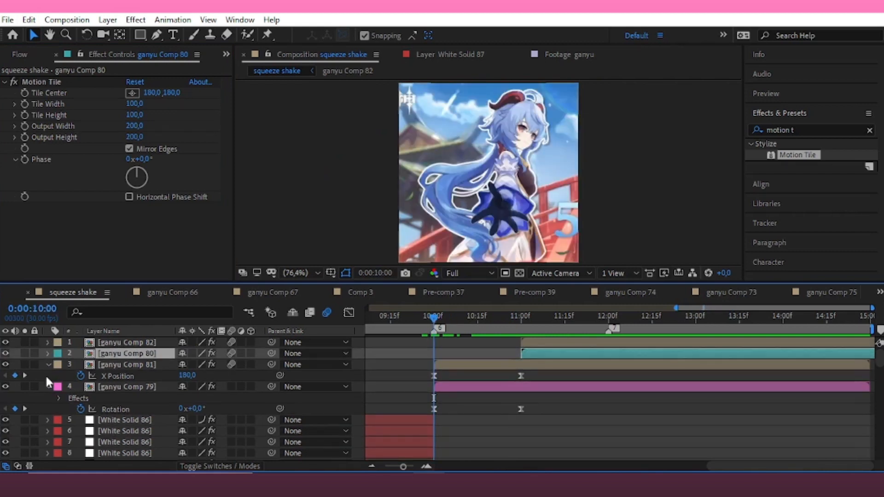
{"action": "left_click", "coordinate": [48, 365]}
{"action": "left_click", "coordinate": [48, 375]}
{"action": "left_click", "coordinate": [231, 376]}
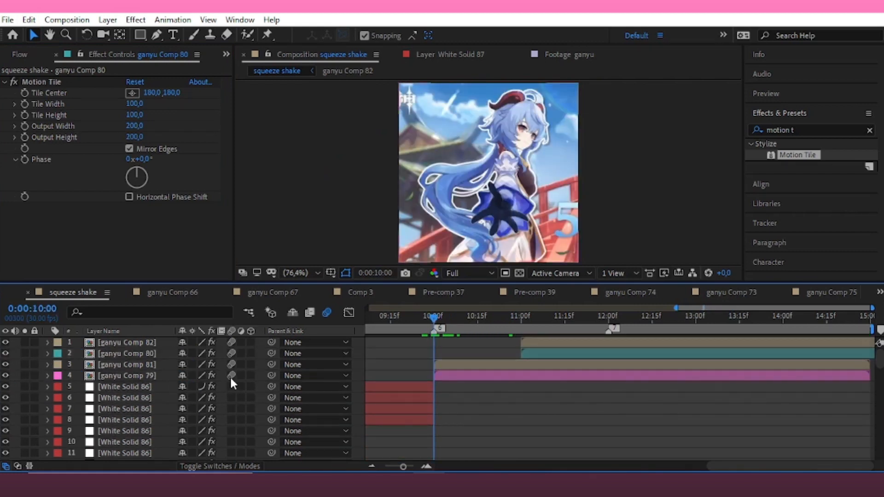
{"action": "key", "text": "ctrl+s"}
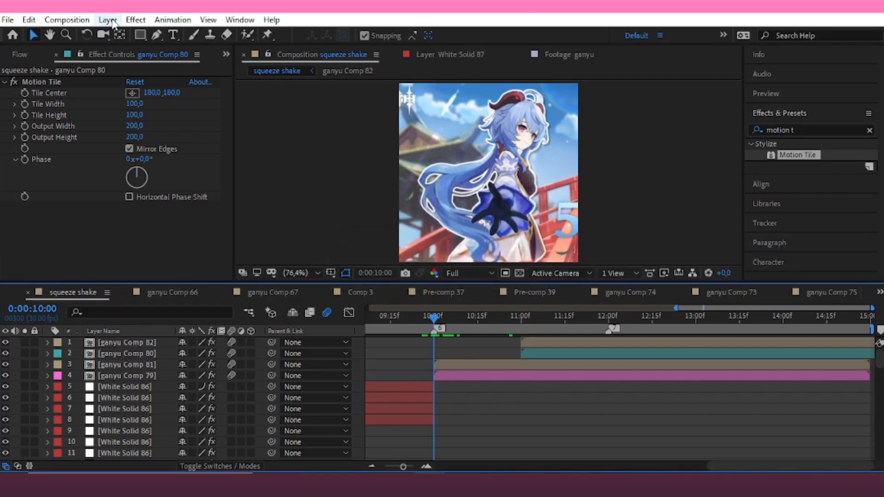
Step: Duplicate the ganyu Comp 81 layer and select the lower copy in the squeeze shake composition
{"action": "left_click", "coordinate": [457, 366]}
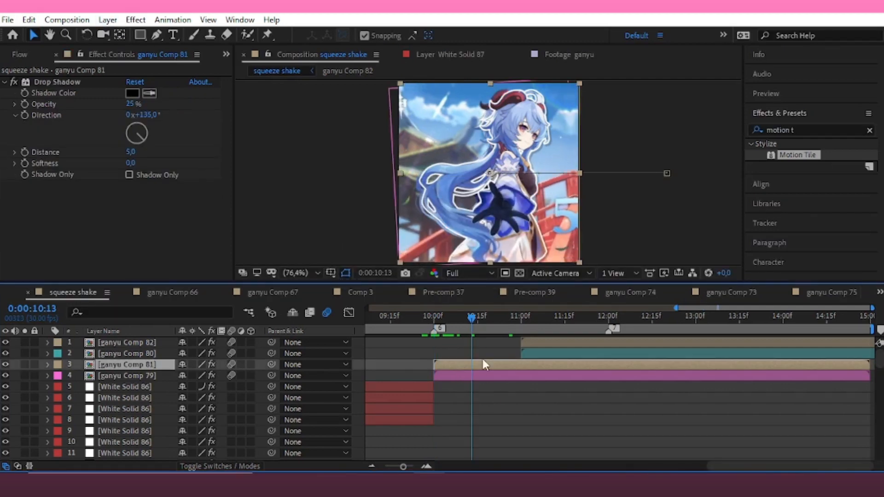
{"action": "key", "text": "ctrl+d"}
{"action": "double_click", "coordinate": [461, 377]}
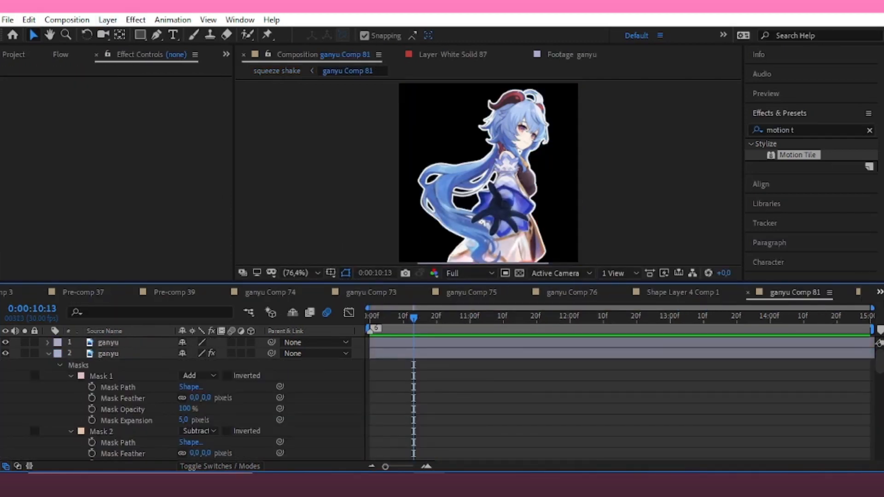
{"action": "left_click", "coordinate": [880, 292]}
{"action": "left_click", "coordinate": [791, 103]}
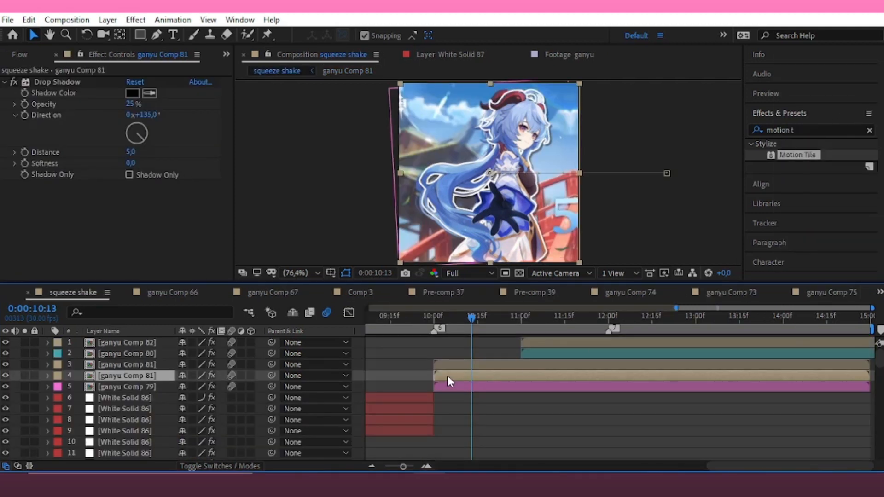
Step: Apply Fill Alpha to the lower ganyu Comp 81 copy with a light blue fill color
{"action": "double_click", "coordinate": [789, 130]}
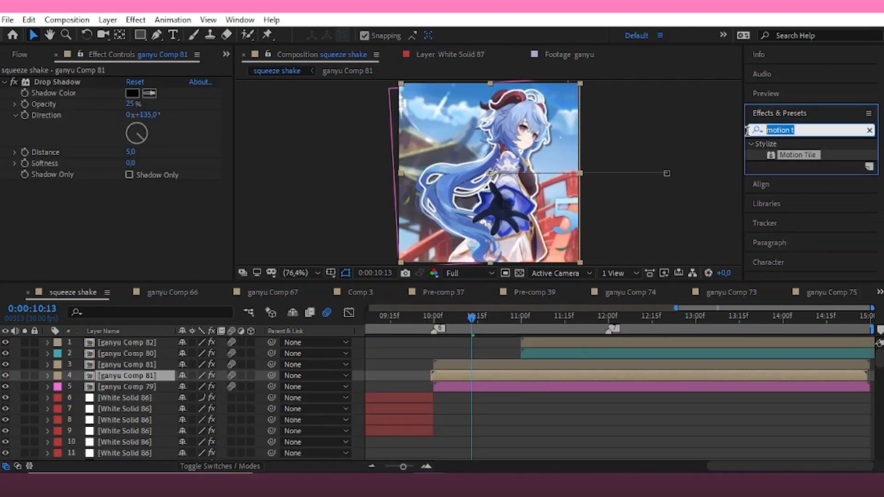
{"action": "type", "text": "fill"}
{"action": "left_click_drag", "start_coordinate": [806, 243], "coordinate": [113, 210]}
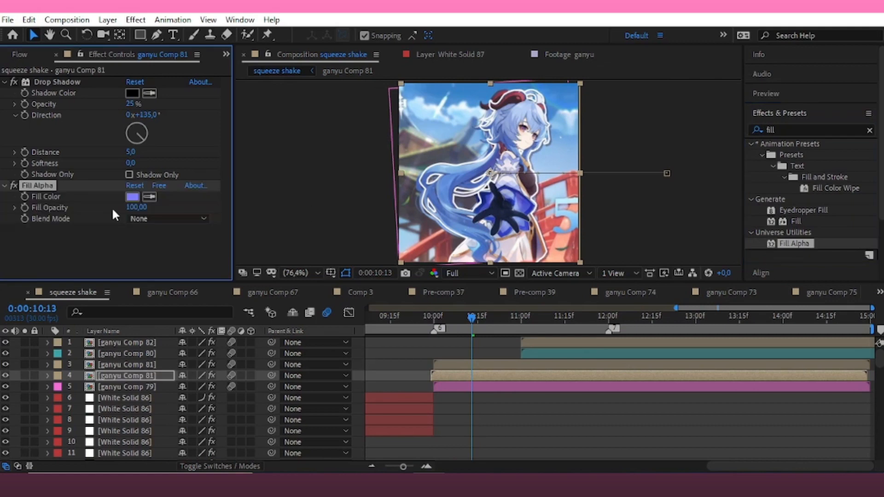
{"action": "left_click", "coordinate": [132, 198]}
{"action": "left_click", "coordinate": [385, 169]}
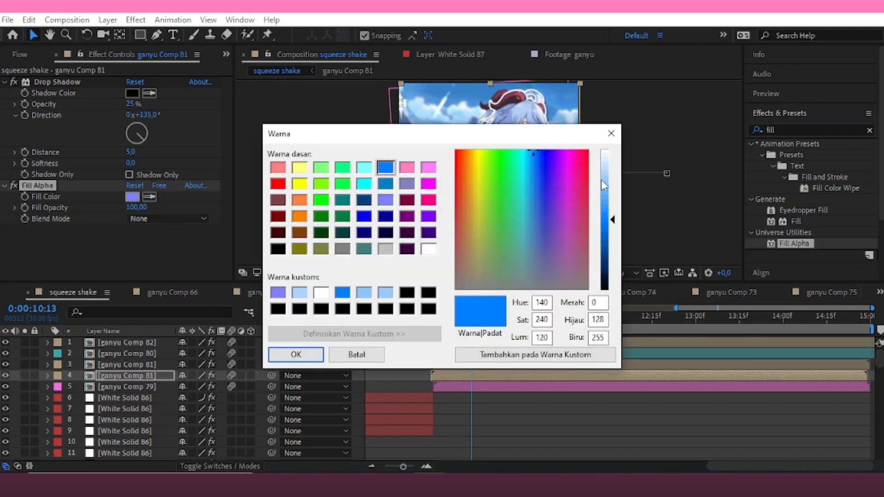
{"action": "left_click", "coordinate": [603, 178]}
{"action": "left_click", "coordinate": [296, 355]}
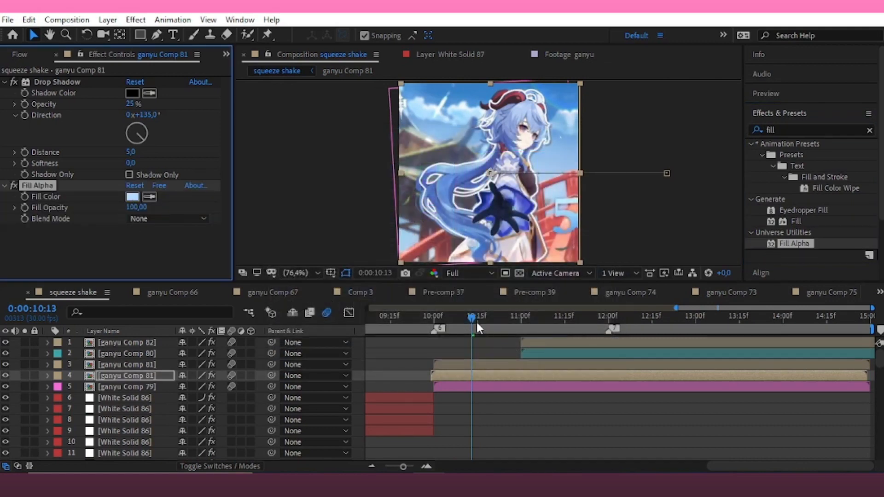
Step: Shift the light blue ganyu Comp 81 copy to start one frame after the original layer
{"action": "left_click_drag", "start_coordinate": [452, 379], "coordinate": [457, 377]}
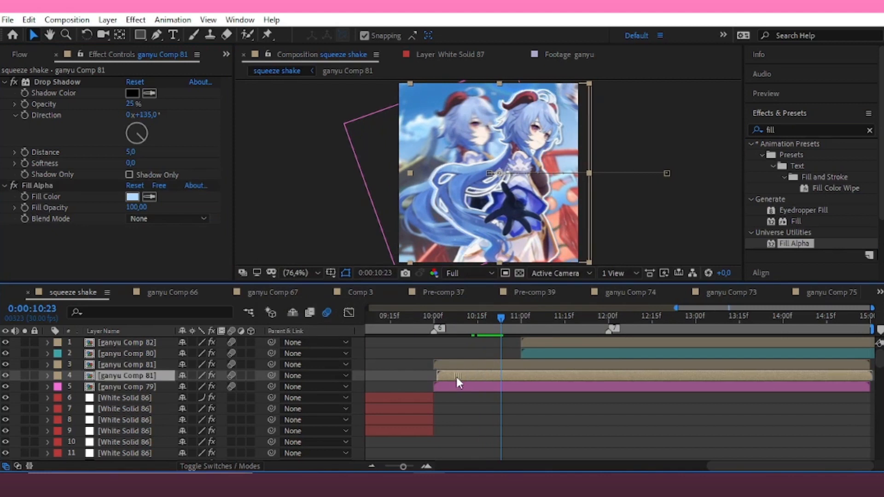
{"action": "double_click", "coordinate": [446, 379]}
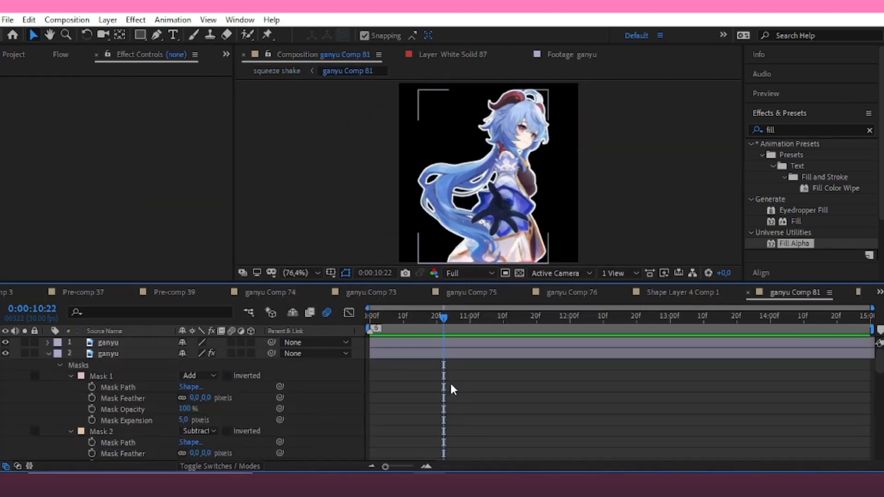
{"action": "left_click", "coordinate": [877, 295]}
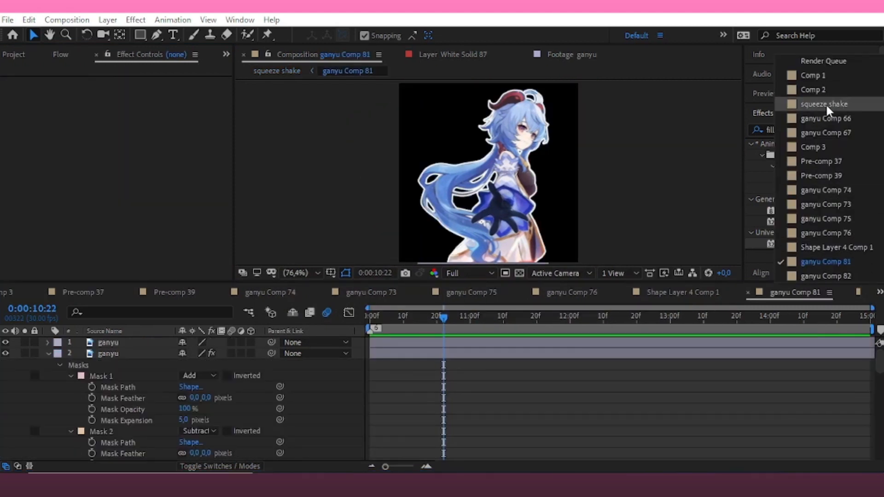
{"action": "left_click", "coordinate": [824, 91]}
Step: Duplicate the light blue ganyu Comp 81 copy one frame later beneath it, with its Fill Alpha color set to blue (0, 128, 255)
{"action": "double_click", "coordinate": [454, 388]}
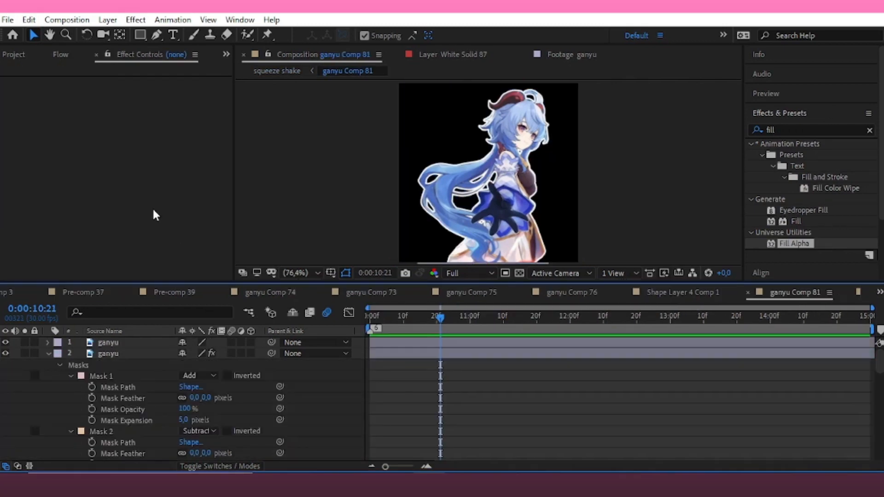
{"action": "left_click", "coordinate": [880, 293]}
{"action": "left_click", "coordinate": [824, 91]}
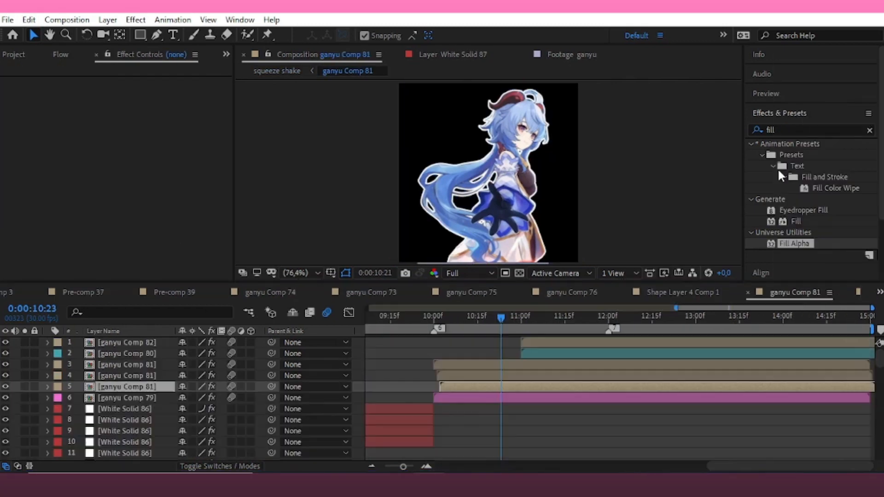
{"action": "left_click", "coordinate": [132, 197]}
{"action": "left_click", "coordinate": [387, 181]}
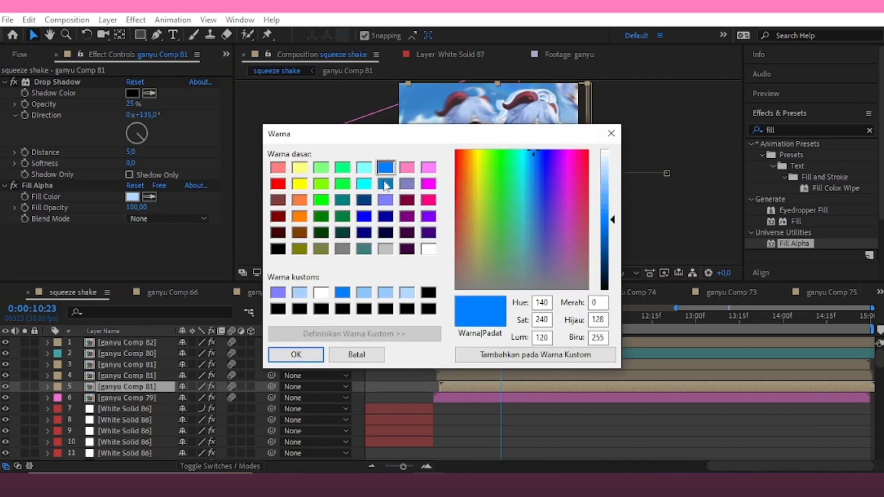
{"action": "left_click", "coordinate": [292, 356]}
Step: Duplicate the blue ganyu Comp 81 copy one frame later beneath it, with its Fill Alpha color set to white
{"action": "left_click", "coordinate": [480, 387]}
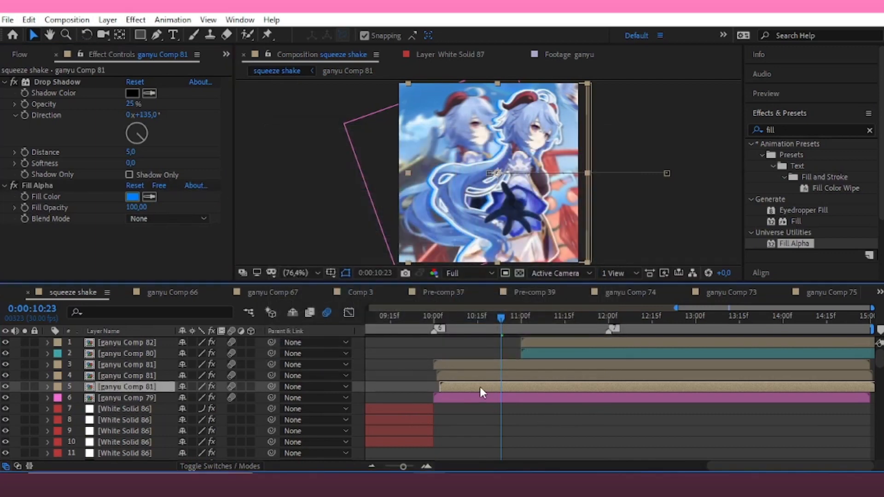
{"action": "key", "text": "ctrl+d"}
{"action": "left_click", "coordinate": [449, 397]}
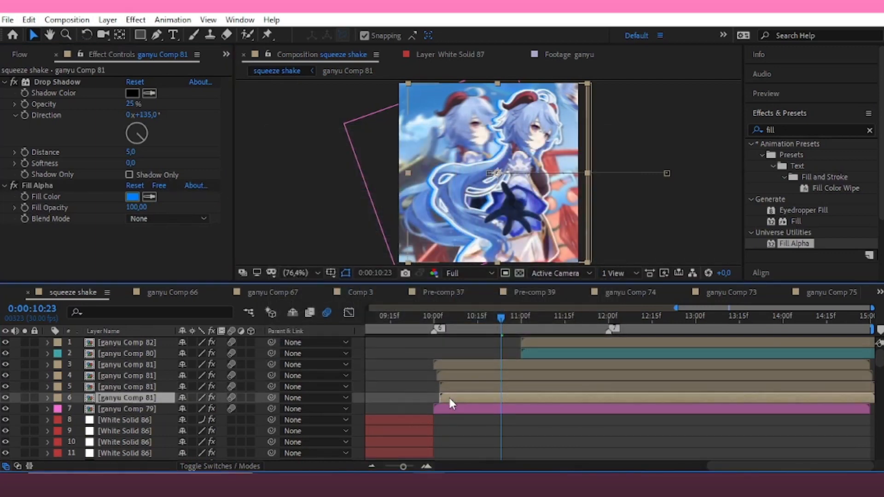
{"action": "double_click", "coordinate": [452, 399]}
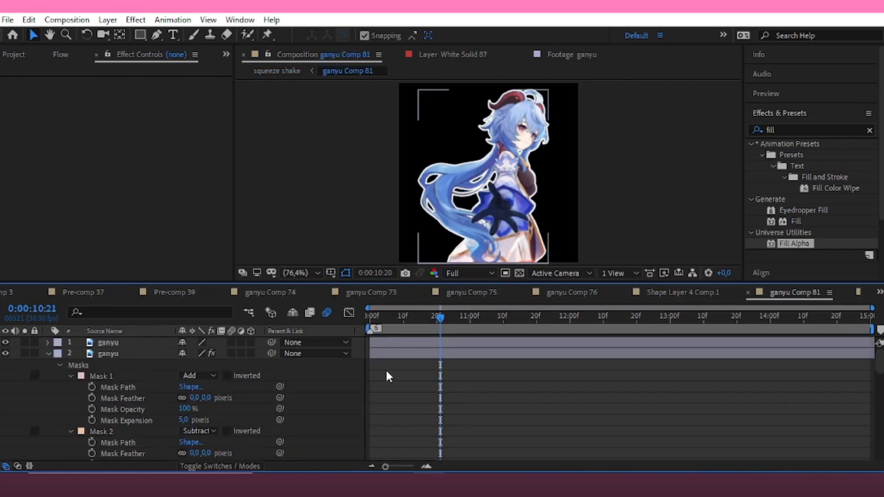
{"action": "left_click", "coordinate": [880, 292]}
{"action": "left_click", "coordinate": [829, 104]}
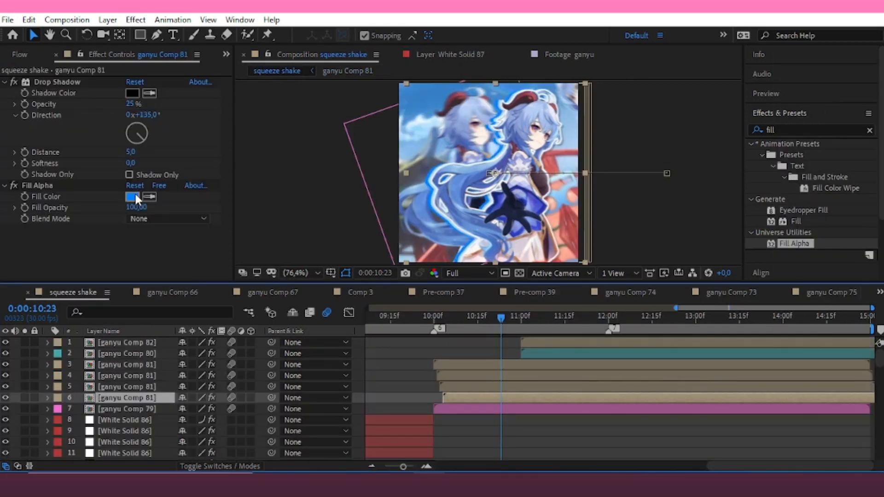
{"action": "left_click", "coordinate": [135, 195]}
{"action": "left_click", "coordinate": [427, 249]}
{"action": "left_click", "coordinate": [285, 355]}
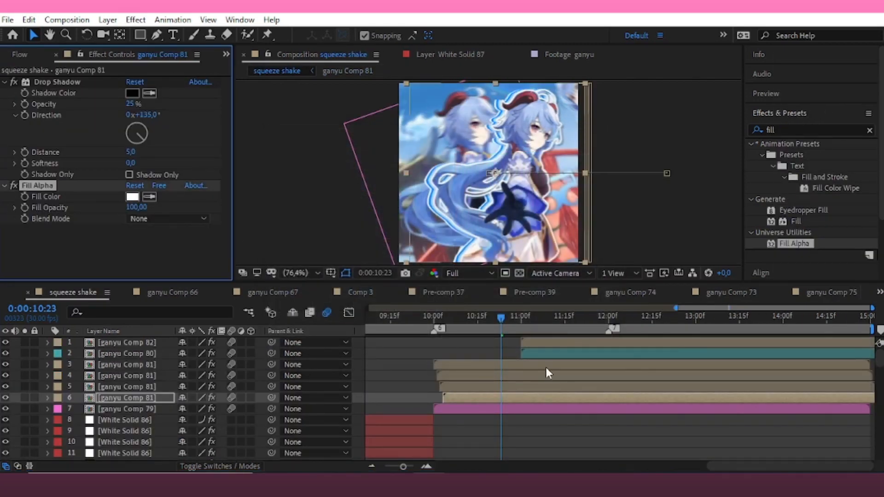
Step: Duplicate the ganyu Comp 82 layer and shift the lower copy to start one frame after the original
{"action": "left_click", "coordinate": [520, 323]}
{"action": "left_click", "coordinate": [525, 342]}
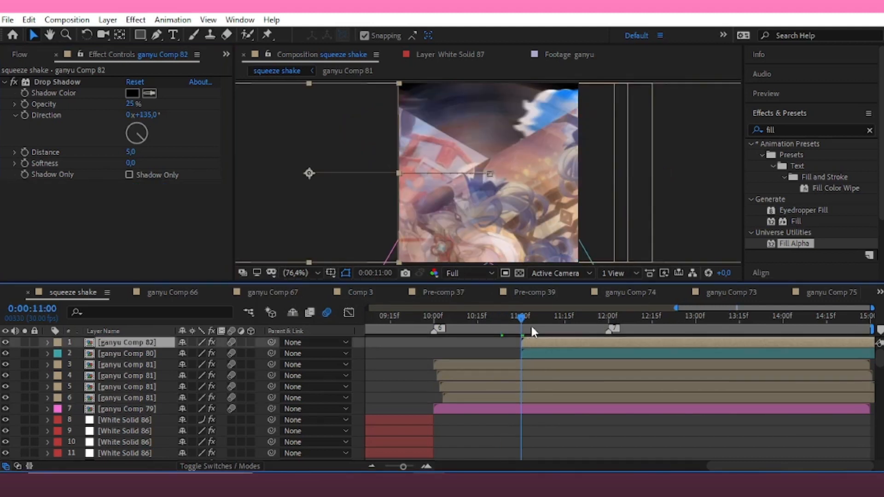
{"action": "left_click", "coordinate": [535, 322]}
{"action": "key", "text": "ctrl+d"}
{"action": "left_click", "coordinate": [535, 353]}
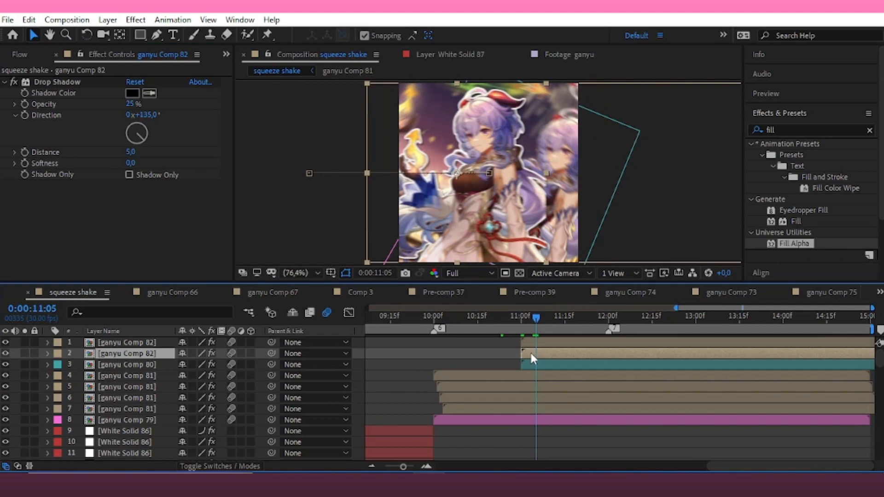
{"action": "left_click_drag", "start_coordinate": [530, 351], "coordinate": [535, 353]}
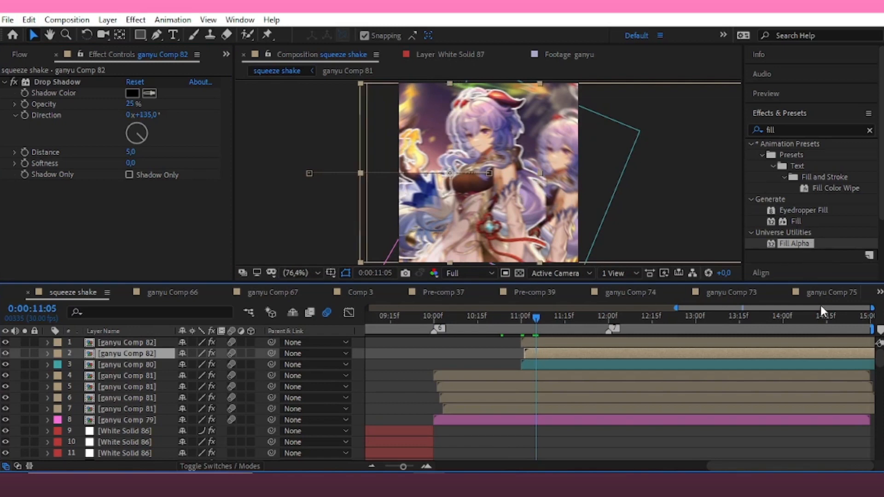
Step: Apply Fill Alpha to the lower ganyu Comp 82 copy and set its Fill Color to light blue
{"action": "left_click_drag", "start_coordinate": [798, 240], "coordinate": [140, 195]}
{"action": "left_click", "coordinate": [132, 197]}
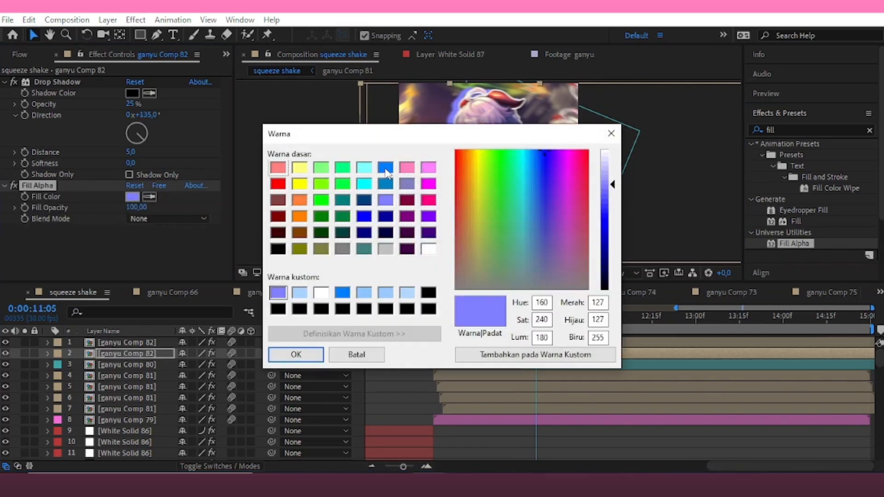
{"action": "left_click", "coordinate": [386, 167]}
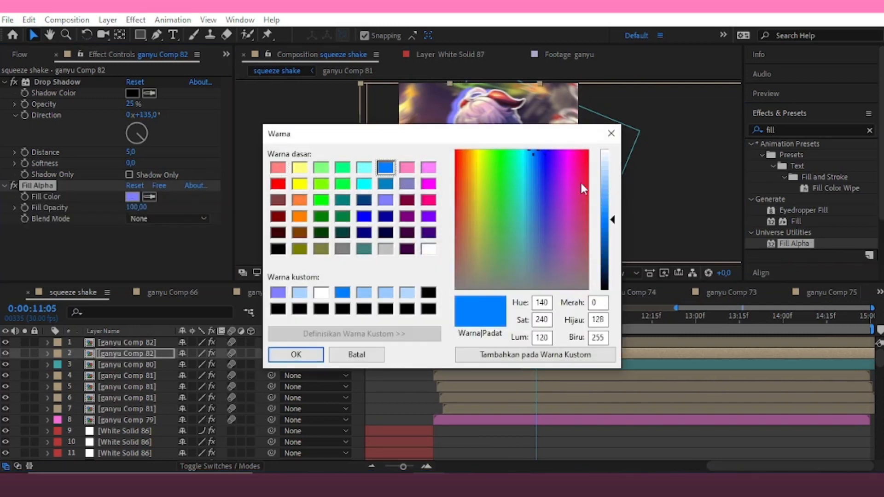
{"action": "left_click", "coordinate": [606, 185]}
{"action": "left_click", "coordinate": [303, 355]}
Step: Duplicate the light blue ganyu Comp 82 copy one frame later beneath it, with its Fill Alpha color set to blue (0, 128, 255)
{"action": "left_click", "coordinate": [539, 355]}
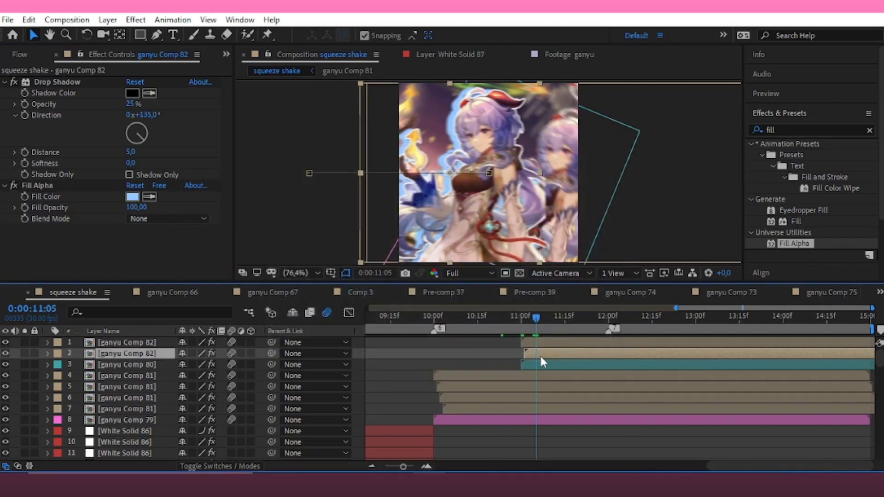
{"action": "key", "text": "ctrl+d"}
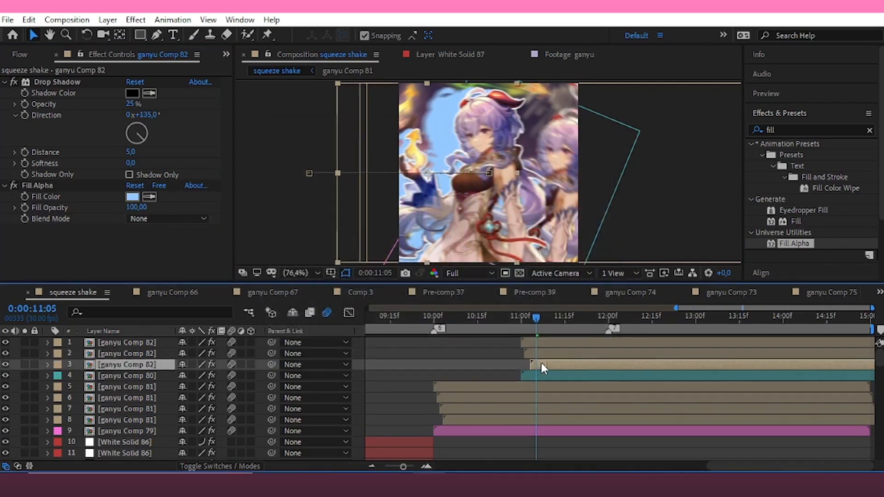
{"action": "double_click", "coordinate": [538, 363]}
{"action": "left_click", "coordinate": [880, 292]}
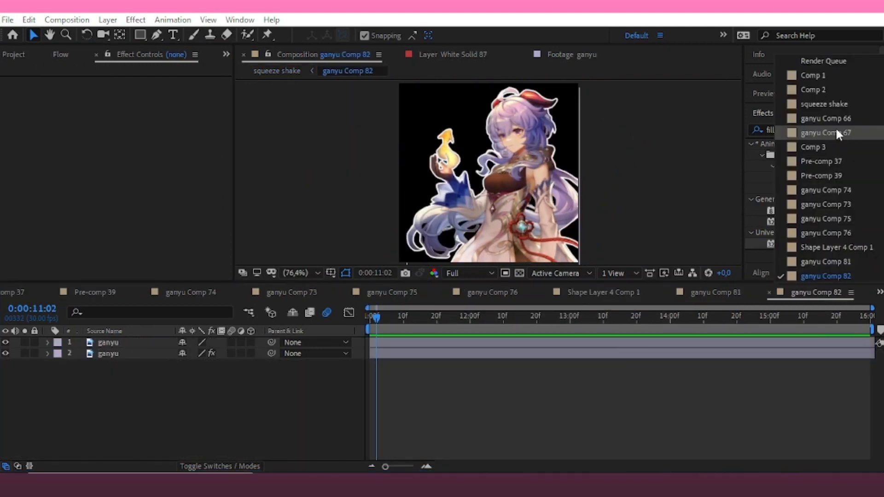
{"action": "left_click", "coordinate": [823, 98]}
{"action": "left_click_drag", "start_coordinate": [544, 361], "coordinate": [539, 362]}
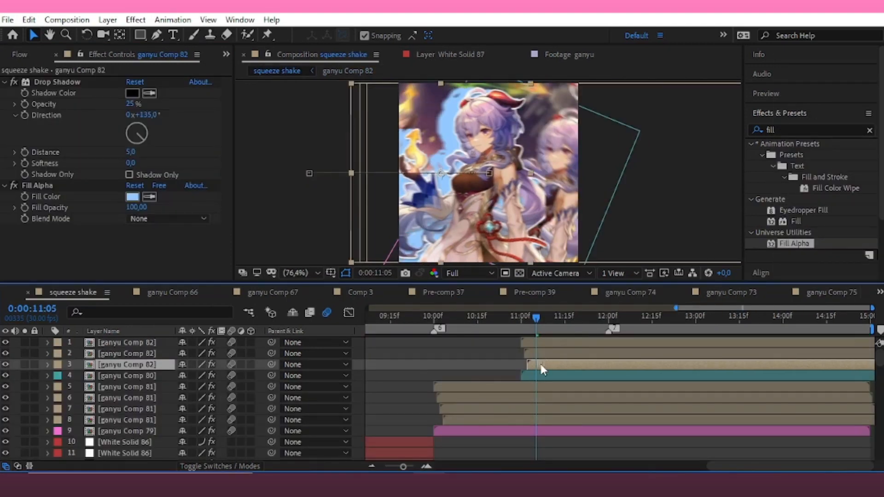
{"action": "left_click", "coordinate": [132, 196]}
{"action": "left_click", "coordinate": [386, 169]}
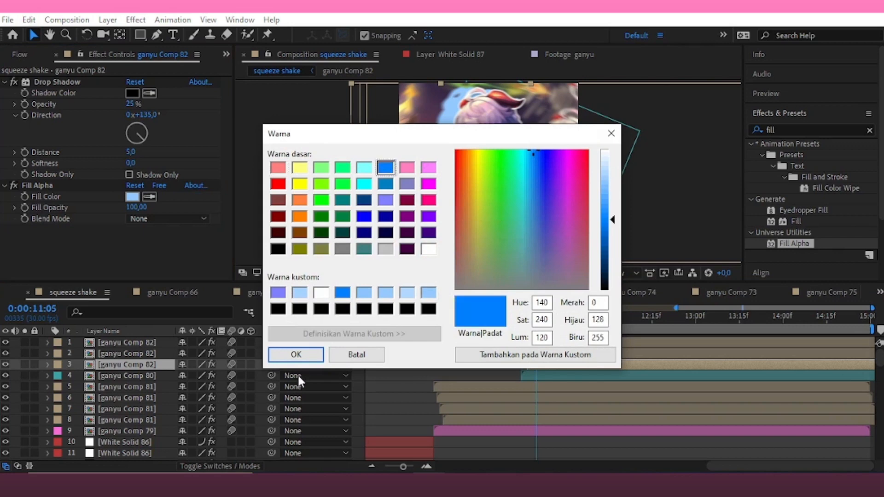
{"action": "left_click", "coordinate": [304, 355]}
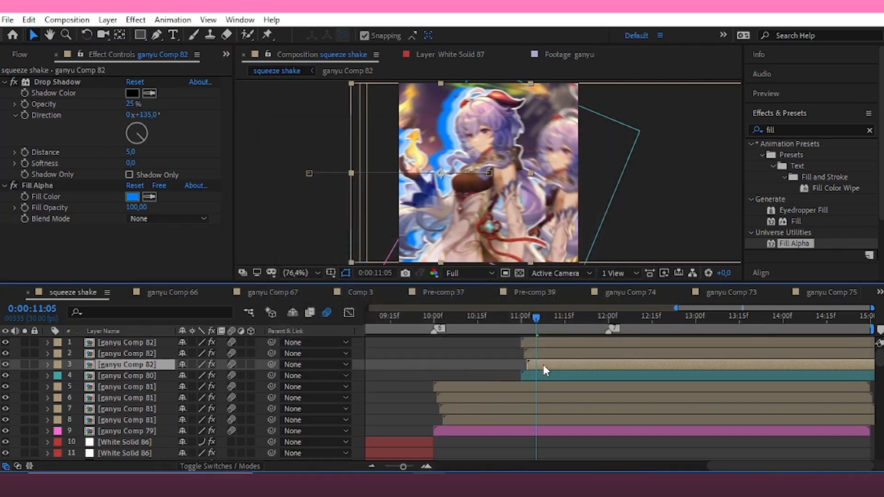
Step: Duplicate the blue ganyu Comp 82 copy one frame later beneath it, with its Fill Alpha color set to white
{"action": "double_click", "coordinate": [541, 368]}
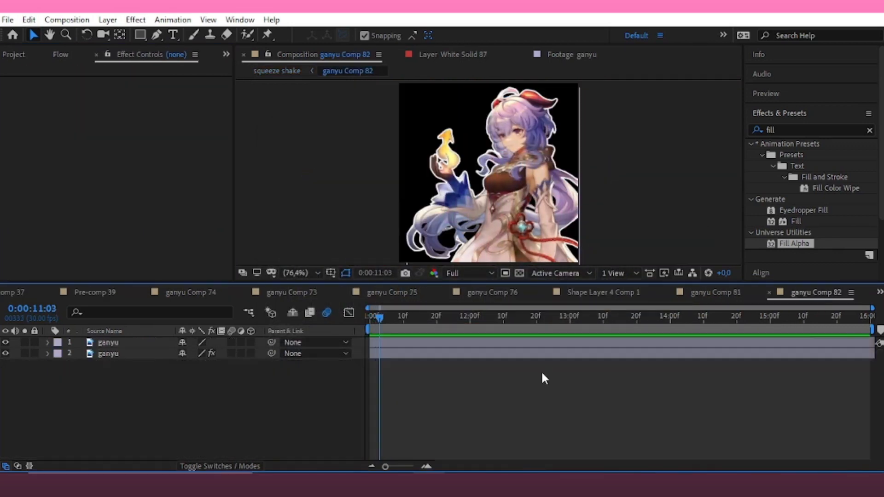
{"action": "left_click", "coordinate": [877, 293]}
{"action": "left_click", "coordinate": [842, 99]}
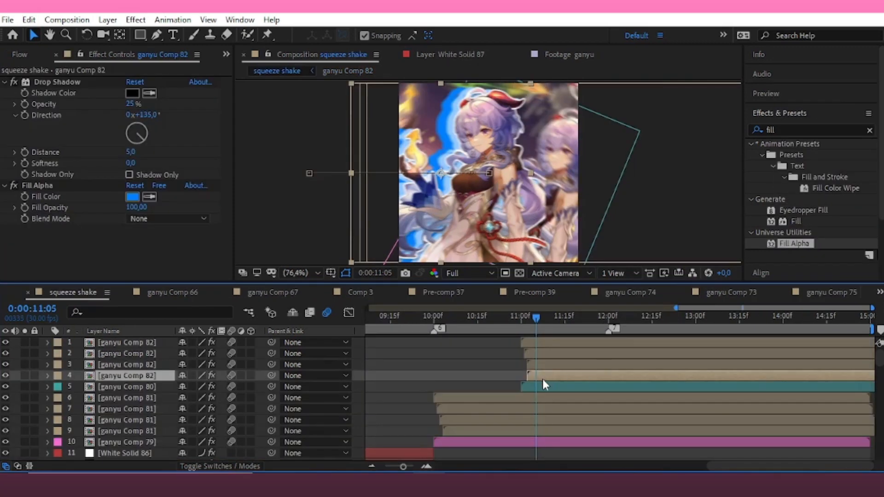
{"action": "left_click_drag", "start_coordinate": [542, 379], "coordinate": [546, 379]}
{"action": "left_click", "coordinate": [131, 198]}
{"action": "left_click", "coordinate": [429, 249]}
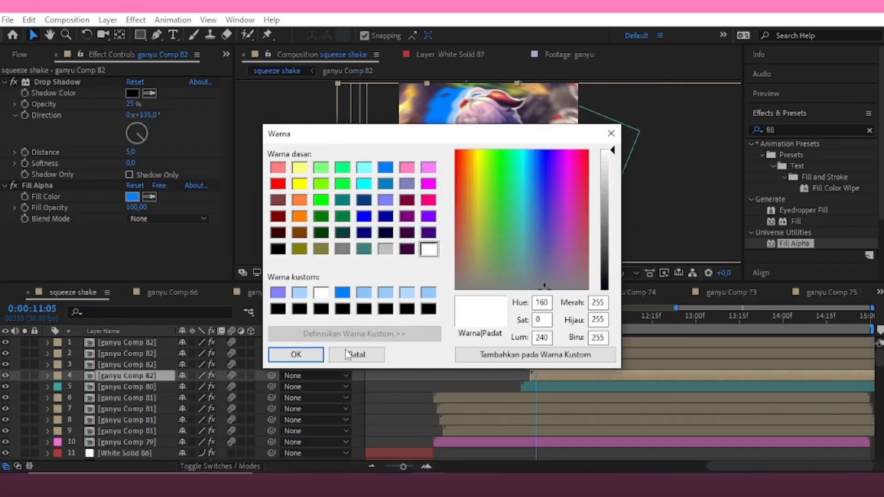
{"action": "left_click", "coordinate": [294, 356]}
{"action": "left_click", "coordinate": [459, 364]}
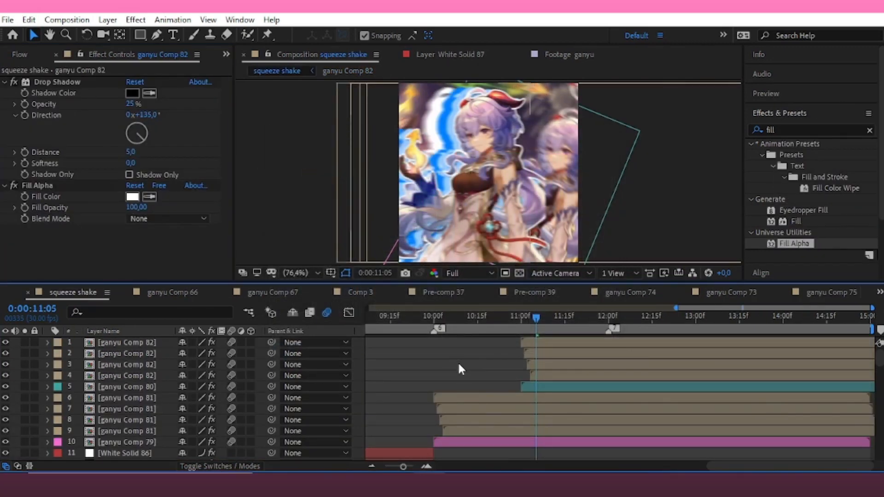
Step: Save the project and add a white solid on top of the layers, trimmed to start at 0:00:10:00
{"action": "key", "text": "shift+Home"}
{"action": "key", "text": "ctrl+s"}
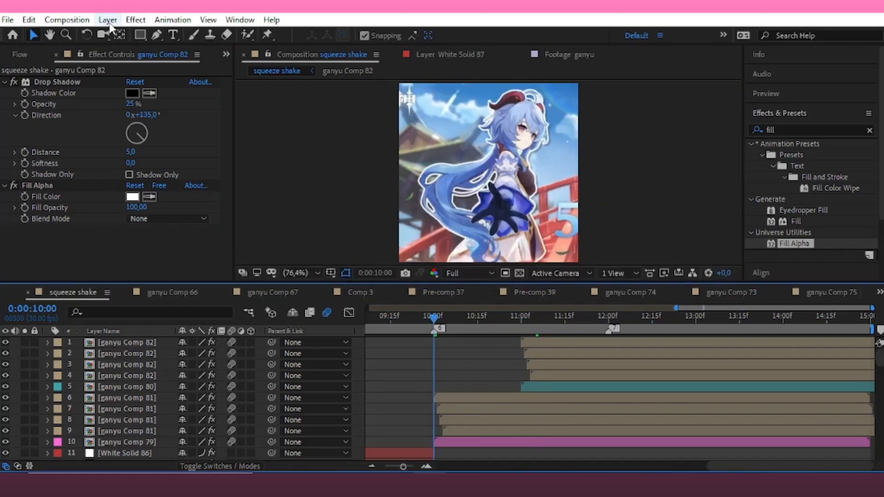
{"action": "left_click", "coordinate": [107, 20]}
{"action": "mouse_move", "coordinate": [122, 32]}
{"action": "left_click", "coordinate": [326, 47]}
{"action": "left_click", "coordinate": [507, 367]}
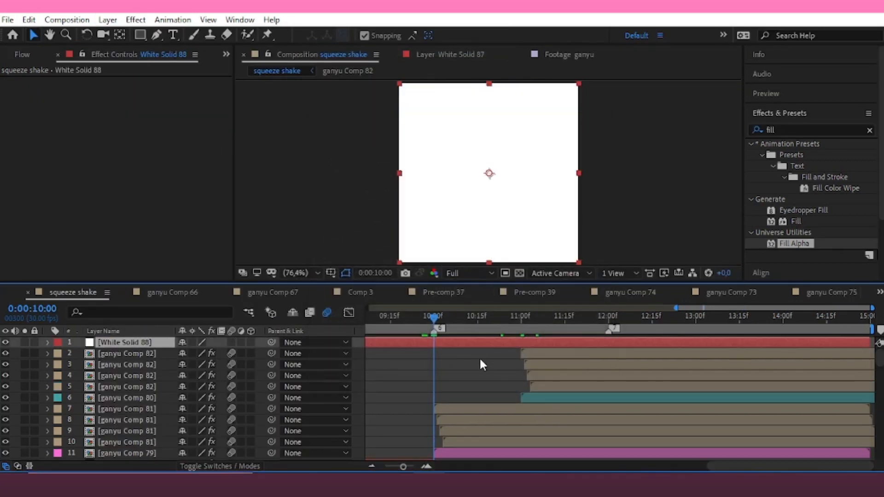
{"action": "key", "text": "alt+bracketleft"}
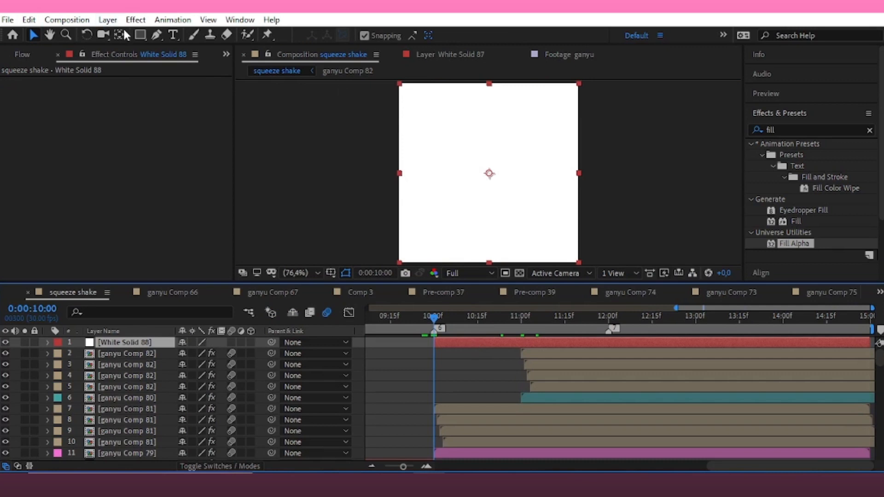
Step: Mask the new white solid into a ring using a full-size ellipse mask and a smaller centered circular mask set to Subtract
{"action": "left_click_drag", "start_coordinate": [138, 35], "coordinate": [175, 57]}
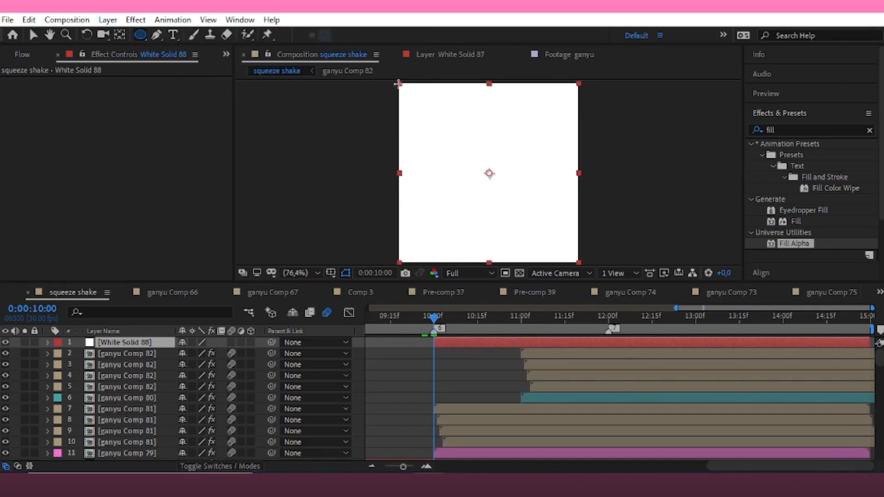
{"action": "left_click_drag", "start_coordinate": [399, 82], "coordinate": [579, 264]}
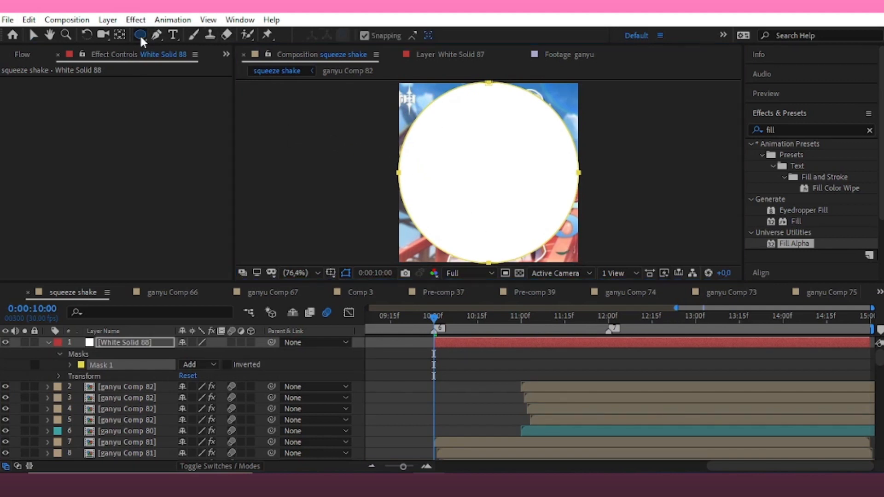
{"action": "left_click_drag", "start_coordinate": [443, 128], "coordinate": [560, 242]}
{"action": "key", "text": "v"}
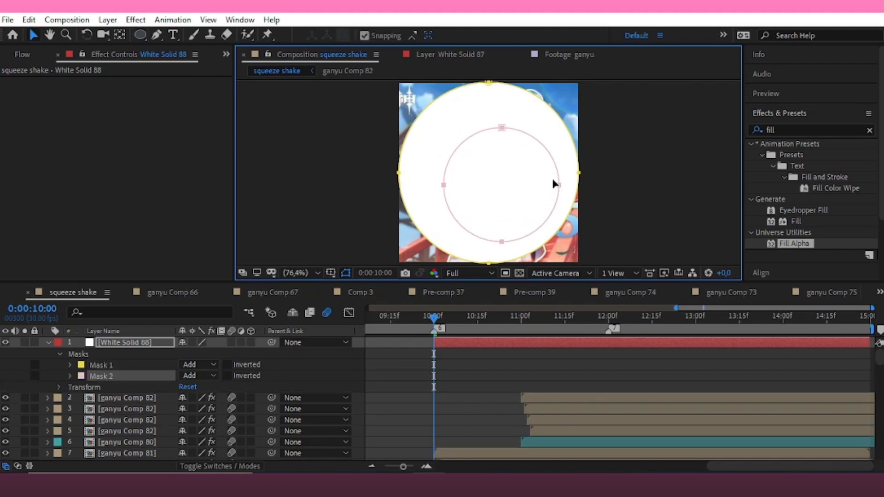
{"action": "left_click_drag", "start_coordinate": [553, 179], "coordinate": [546, 174]}
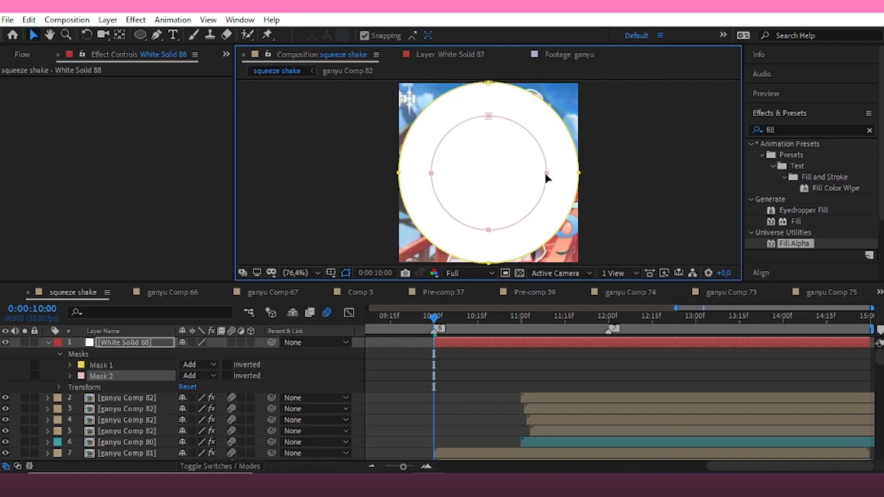
{"action": "left_click", "coordinate": [198, 376]}
{"action": "left_click", "coordinate": [214, 302]}
{"action": "left_click", "coordinate": [129, 331]}
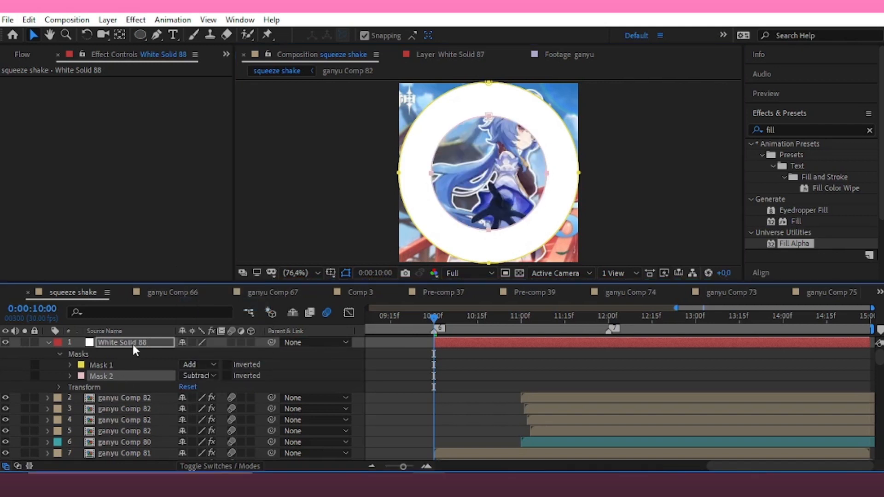
Step: Keyframe the ring solid's Scale from 0% at 0:00:10:00 to 226% at 0:00:12:00
{"action": "left_click", "coordinate": [133, 346]}
{"action": "key", "text": "s"}
{"action": "left_click", "coordinate": [81, 353]}
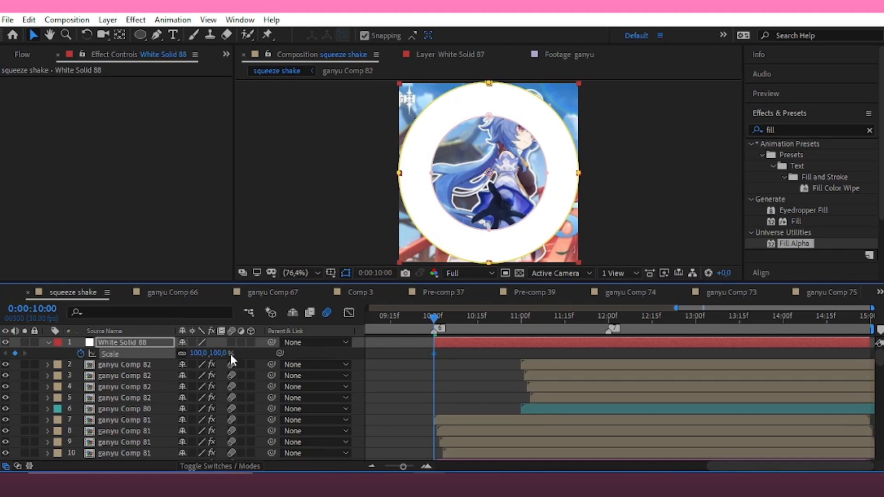
{"action": "left_click", "coordinate": [214, 354]}
{"action": "type", "text": "0"}
{"action": "left_click", "coordinate": [385, 352]}
{"action": "left_click", "coordinate": [490, 318]}
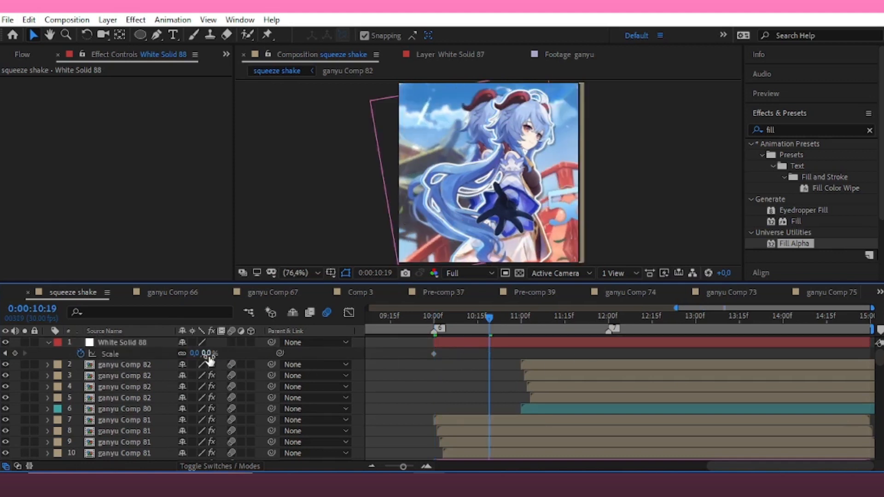
{"action": "left_click_drag", "start_coordinate": [211, 355], "coordinate": [353, 354]}
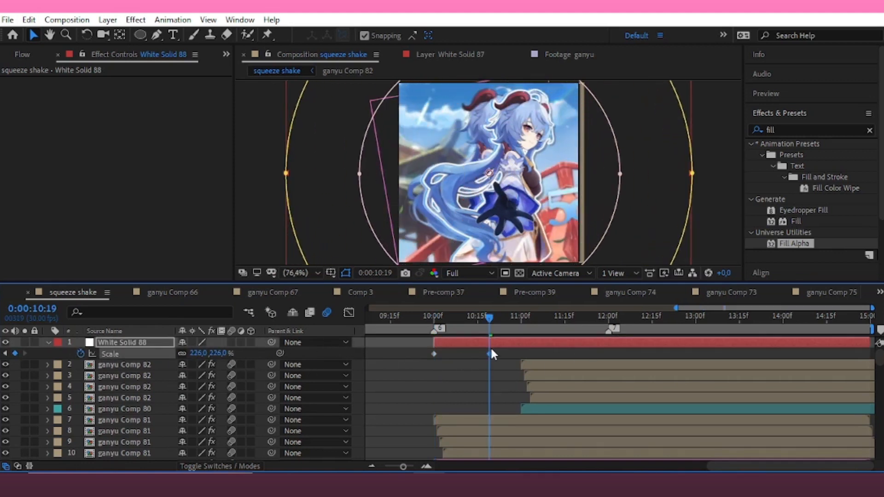
{"action": "left_click_drag", "start_coordinate": [490, 354], "coordinate": [391, 371]}
Step: Apply Easy Ease to the ring's Scale keyframes and shape their speed graph into a sharp peak midway, around 0:00:11:00
{"action": "key", "text": "F9"}
{"action": "left_click", "coordinate": [350, 312]}
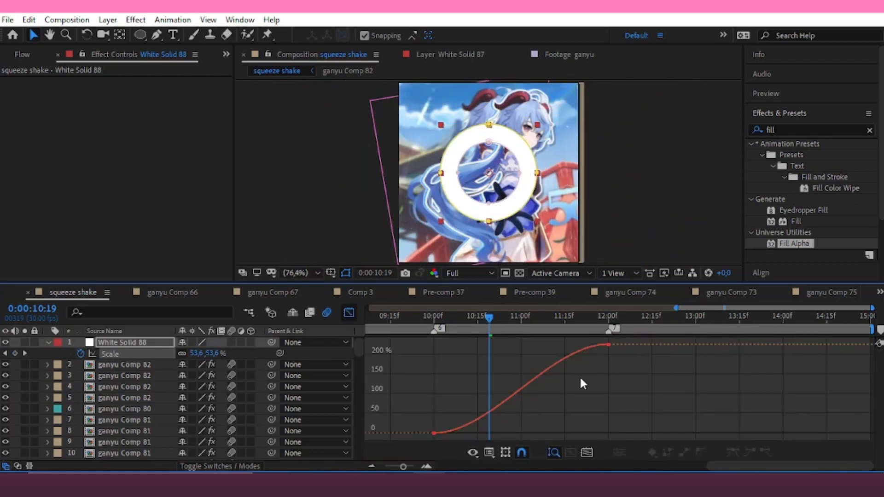
{"action": "right_click", "coordinate": [576, 376]}
{"action": "left_click", "coordinate": [621, 265]}
{"action": "left_click_drag", "start_coordinate": [622, 365], "coordinate": [405, 442]}
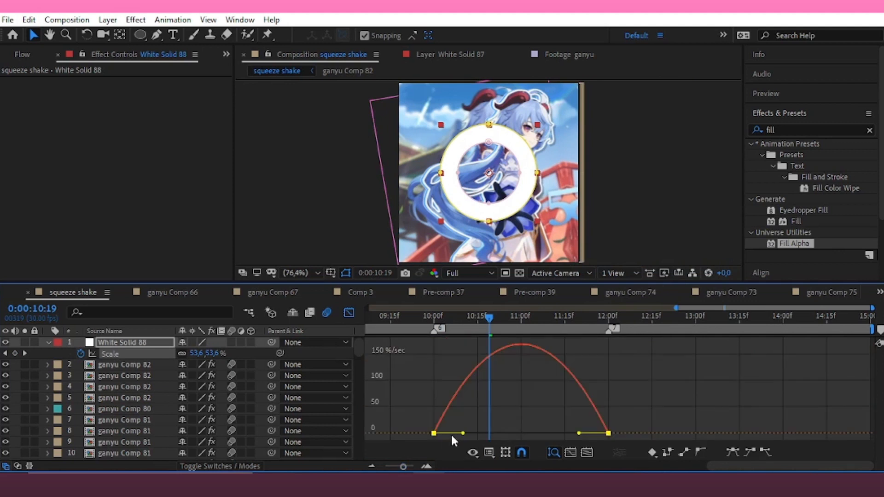
{"action": "left_click_drag", "start_coordinate": [464, 434], "coordinate": [518, 425]}
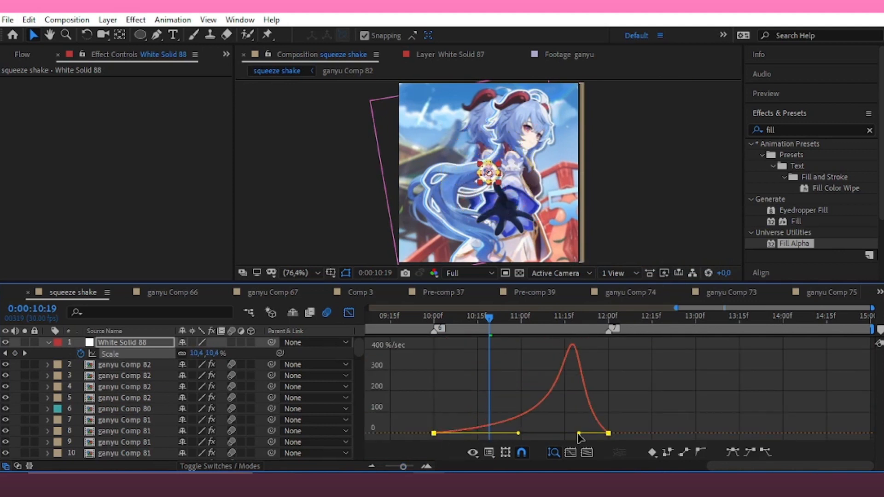
{"action": "left_click_drag", "start_coordinate": [579, 433], "coordinate": [537, 434]}
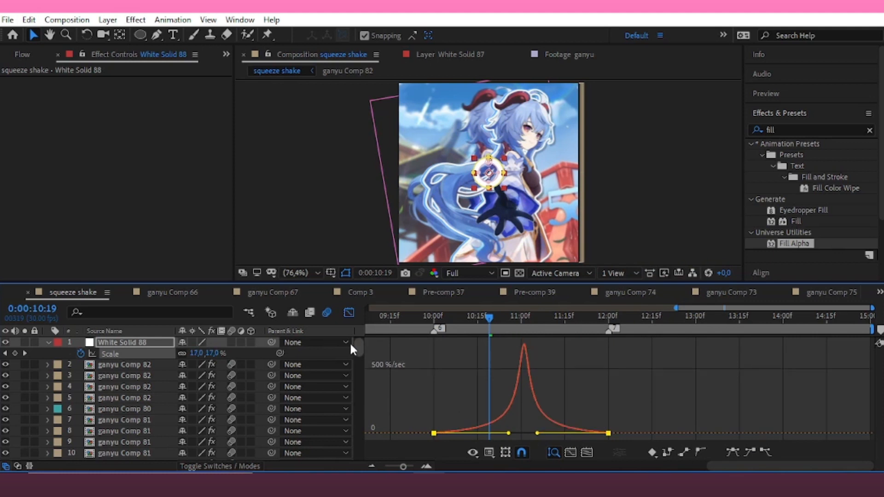
{"action": "left_click", "coordinate": [348, 313]}
Step: Try the ring solid's Opacity at 50% and at 85%, and toggle its motion blur
{"action": "left_click", "coordinate": [508, 323]}
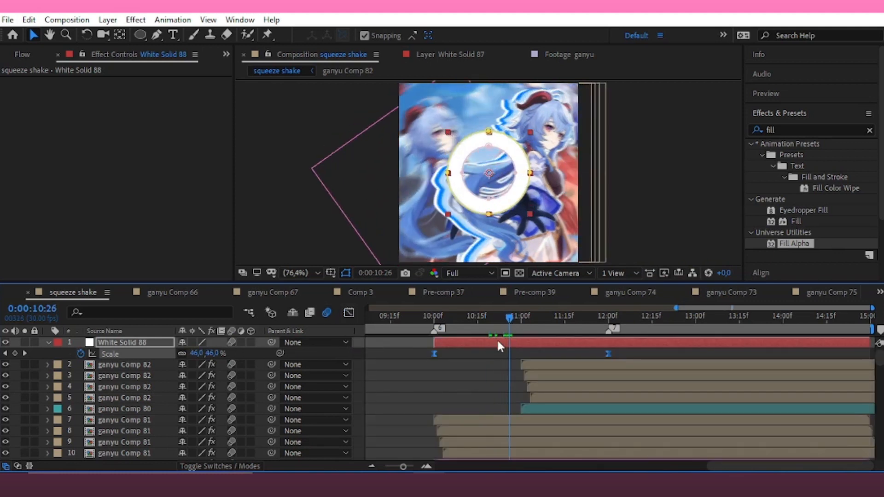
{"action": "key", "text": "t"}
{"action": "left_click", "coordinate": [185, 353]}
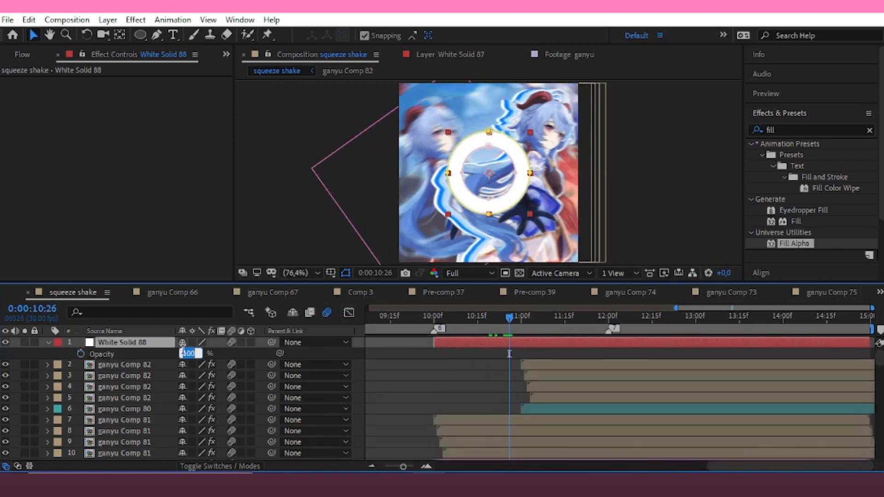
{"action": "type", "text": "50"}
{"action": "key", "text": "Return"}
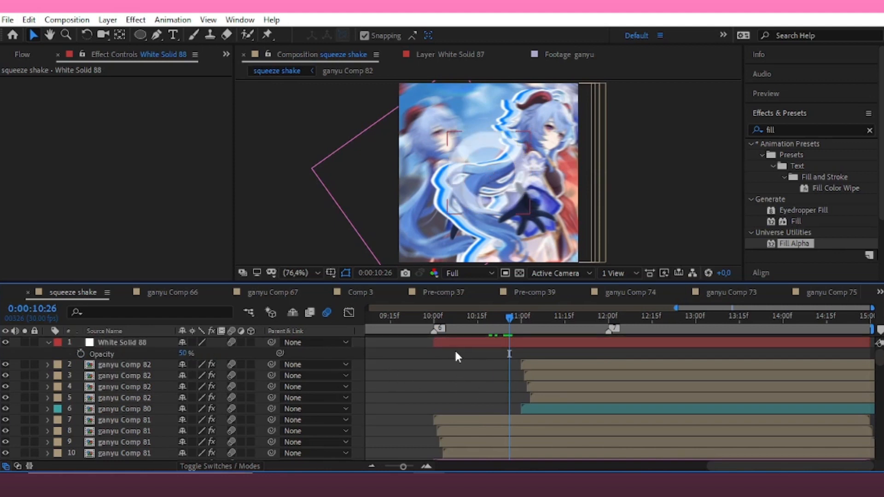
{"action": "left_click", "coordinate": [183, 354]}
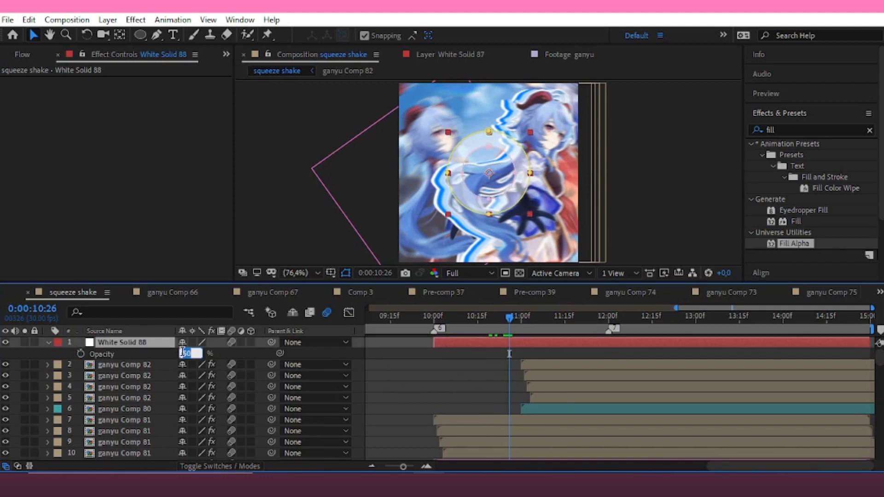
{"action": "type", "text": "85"}
{"action": "key", "text": "Return"}
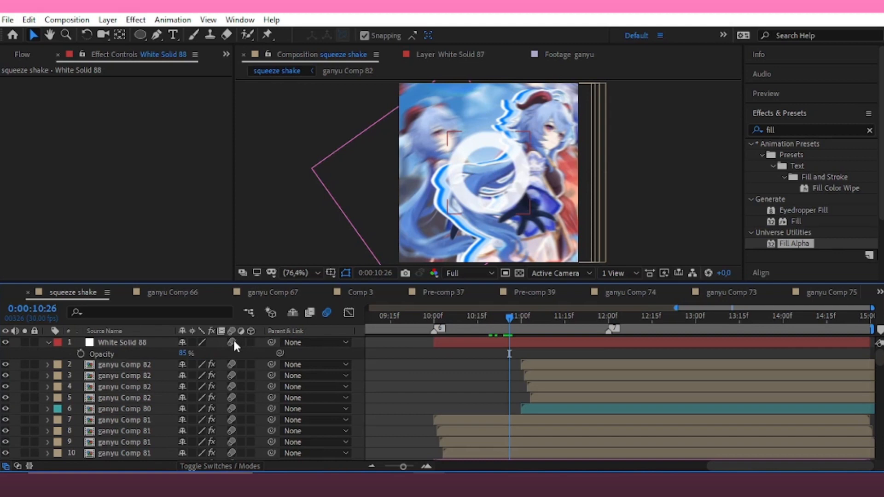
{"action": "left_click", "coordinate": [232, 342]}
Step: Set the ring solid's Opacity to 75% and save the project
{"action": "left_click", "coordinate": [186, 354]}
{"action": "type", "text": "7"}
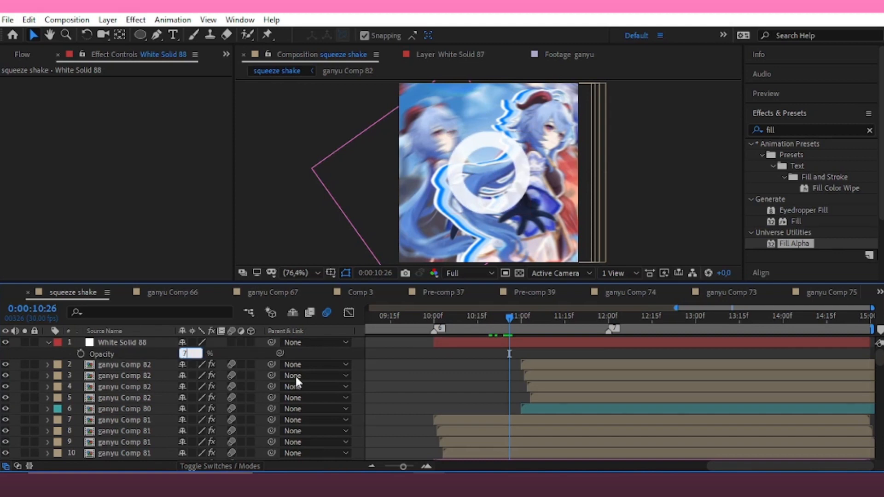
{"action": "key", "text": "Return"}
{"action": "key", "text": "ctrl+s"}
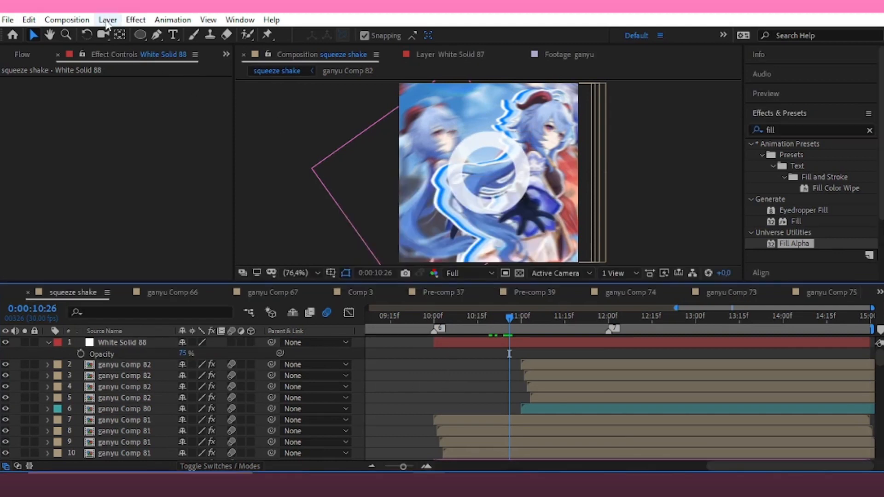
Step: Add another full-frame white solid above the ring layer
{"action": "left_click", "coordinate": [108, 20]}
{"action": "mouse_move", "coordinate": [138, 35]}
{"action": "left_click", "coordinate": [348, 49]}
{"action": "left_click", "coordinate": [509, 371]}
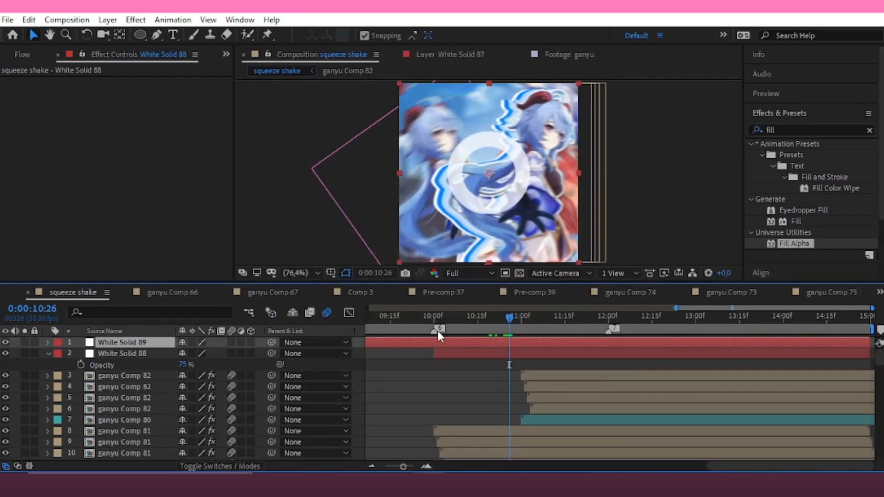
Step: Trim the new top white solid so that it starts at 0:00:10:00, removing the part before it
{"action": "left_click_drag", "start_coordinate": [432, 318], "coordinate": [434, 325]}
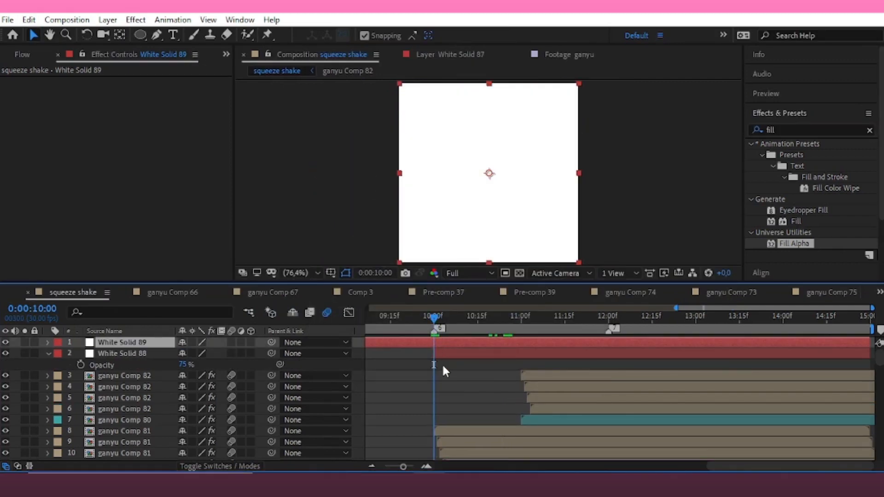
{"action": "key", "text": "ctrl+shift+d"}
{"action": "left_click", "coordinate": [426, 353]}
{"action": "key", "text": "Delete"}
{"action": "left_click", "coordinate": [448, 344]}
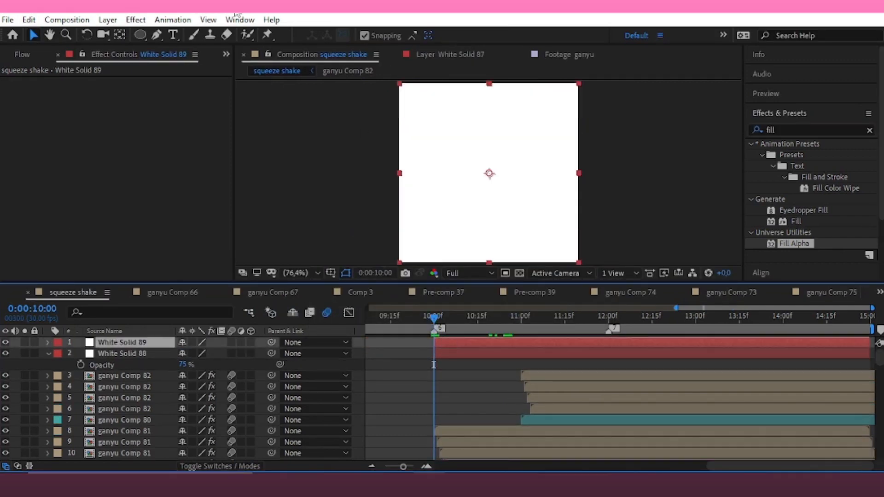
Step: Display the proportional grid and begin a mask on the top solid from its upper-left corner, via the top edge's quarter mark, to the right edge's midpoint
{"action": "left_click", "coordinate": [330, 273]}
{"action": "left_click", "coordinate": [350, 320]}
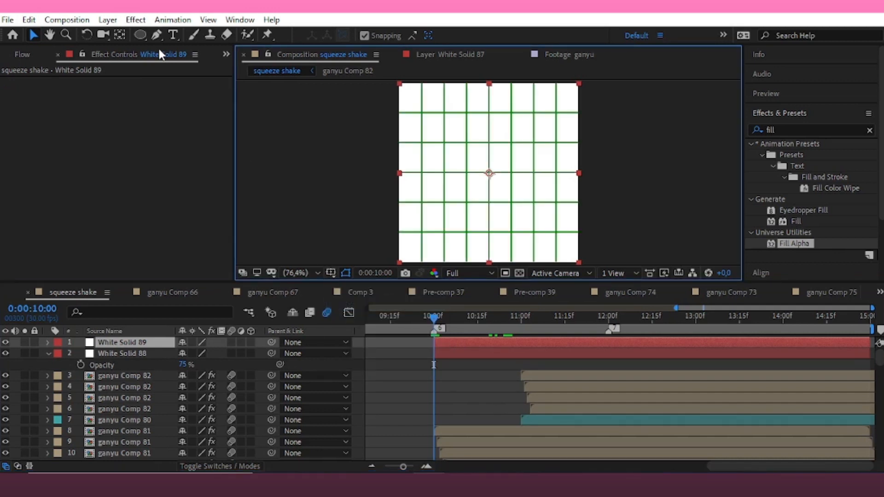
{"action": "left_click", "coordinate": [156, 35]}
{"action": "left_click", "coordinate": [399, 84]}
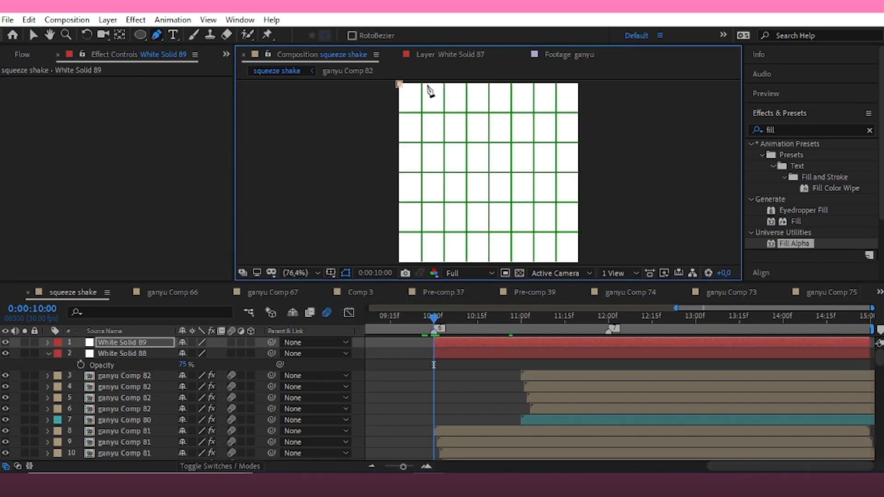
{"action": "left_click", "coordinate": [445, 83]}
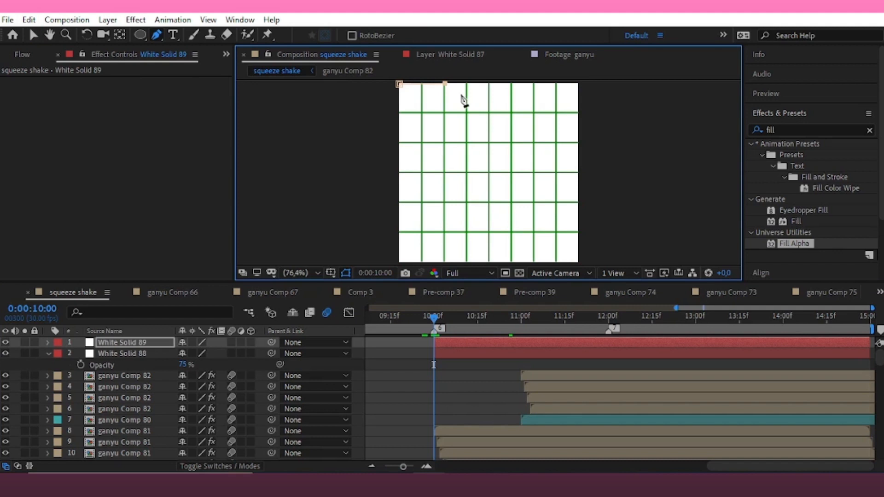
{"action": "left_click", "coordinate": [579, 175]}
{"action": "key", "text": "v"}
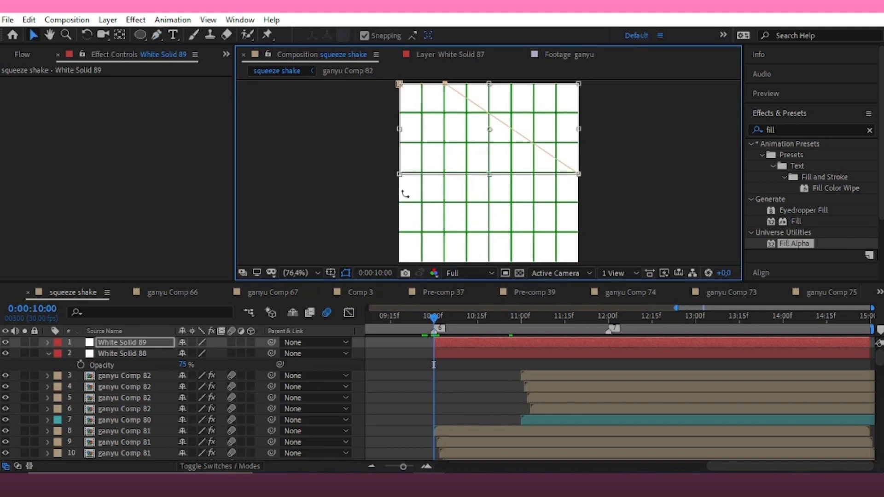
{"action": "left_click", "coordinate": [156, 35]}
{"action": "double_click", "coordinate": [147, 344]}
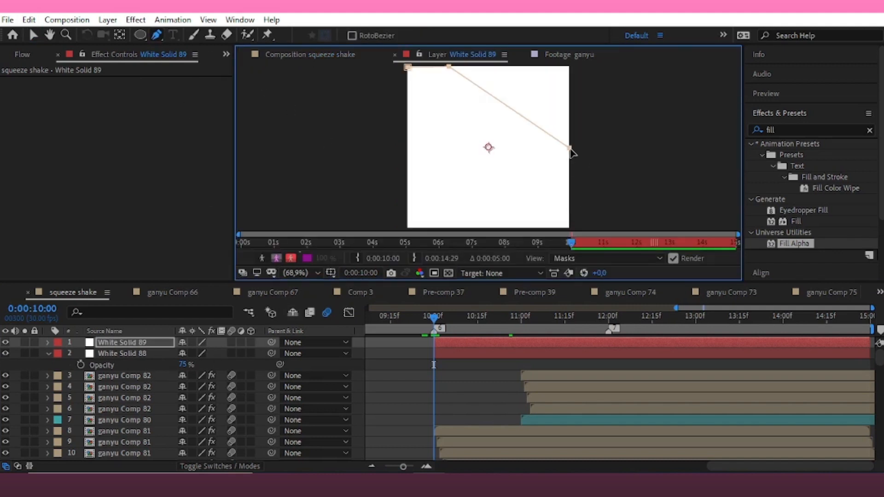
{"action": "left_click", "coordinate": [291, 56]}
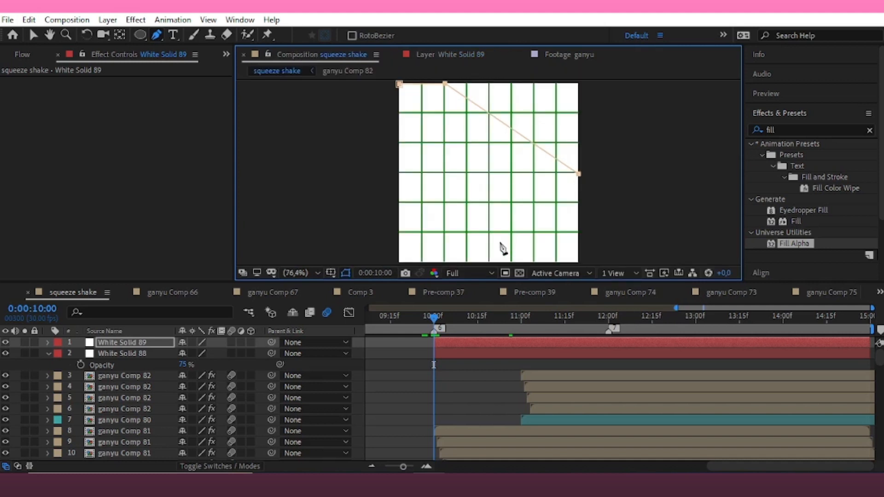
Step: Complete the mask as a right-pointing chevron through the bottom edge's quarter mark, the lower-left corner and an inner point on the horizontal centre line
{"action": "left_click", "coordinate": [444, 262]}
{"action": "key", "text": "ctrl+z"}
{"action": "left_click", "coordinate": [579, 173]}
{"action": "left_click", "coordinate": [444, 262]}
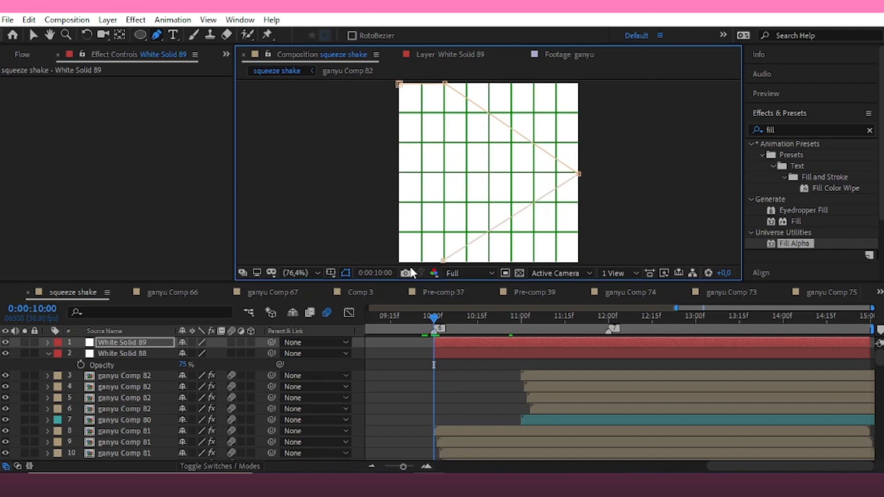
{"action": "left_click_drag", "start_coordinate": [443, 262], "coordinate": [443, 265]}
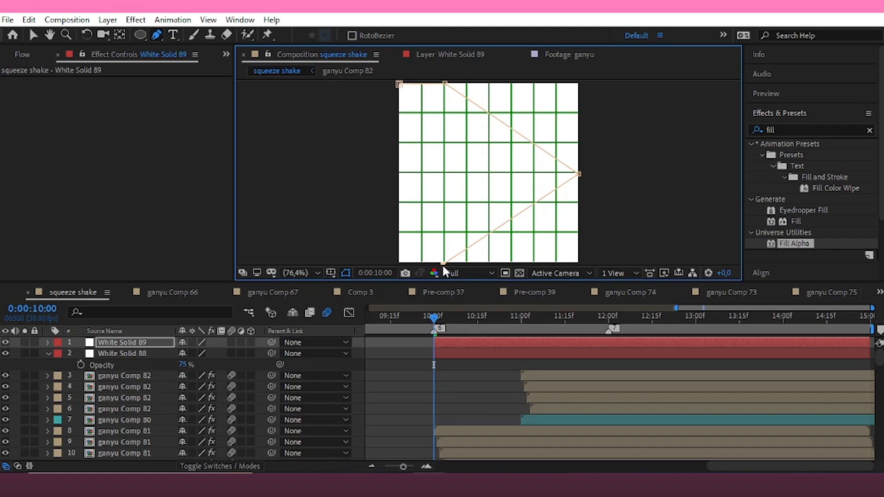
{"action": "left_click", "coordinate": [398, 263]}
{"action": "left_click_drag", "start_coordinate": [399, 260], "coordinate": [399, 264]}
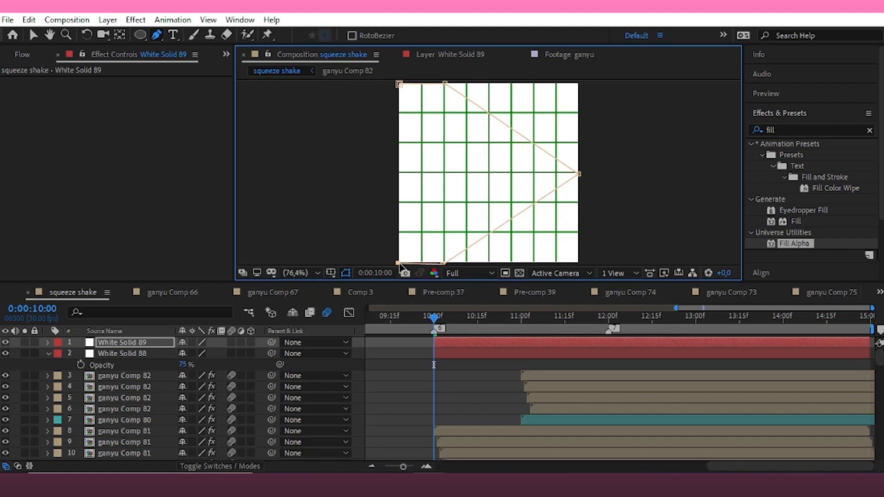
{"action": "left_click", "coordinate": [511, 173]}
{"action": "left_click", "coordinate": [399, 85]}
{"action": "key", "text": "v"}
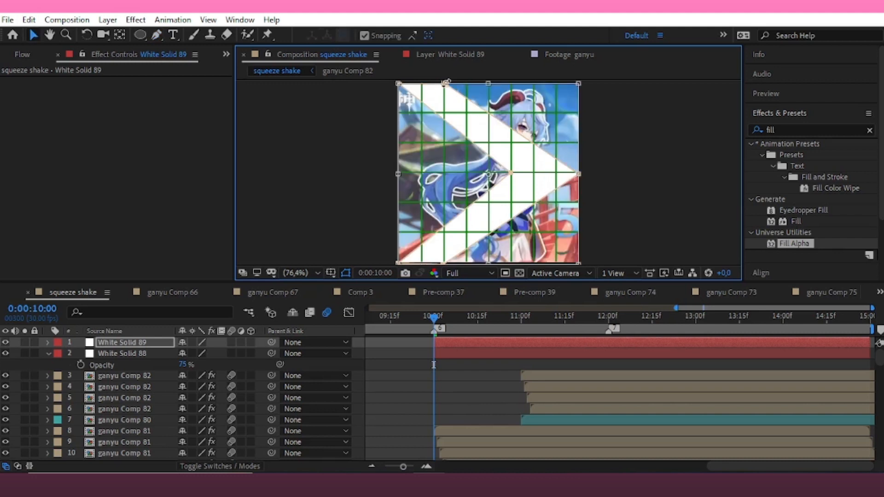
Step: Widen both arms of the chevron by moving its upper and lower outer mask points slightly right, and hide the grid
{"action": "left_click", "coordinate": [148, 342]}
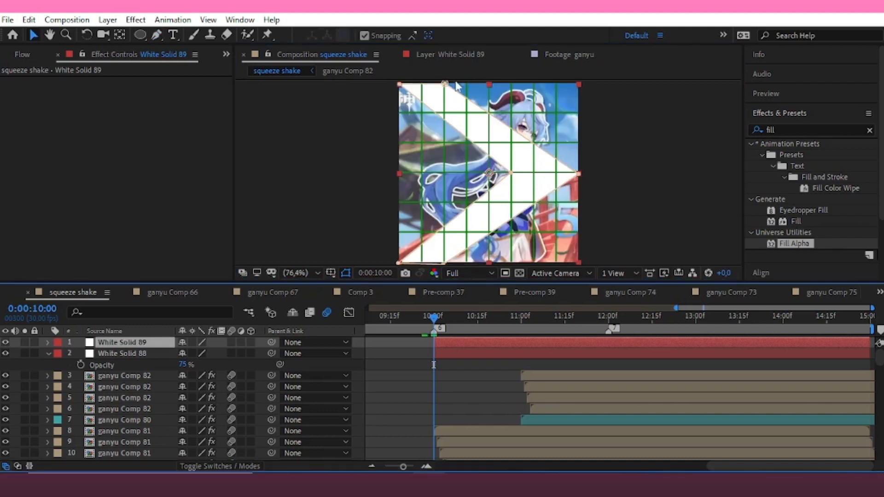
{"action": "left_click_drag", "start_coordinate": [447, 86], "coordinate": [454, 86]}
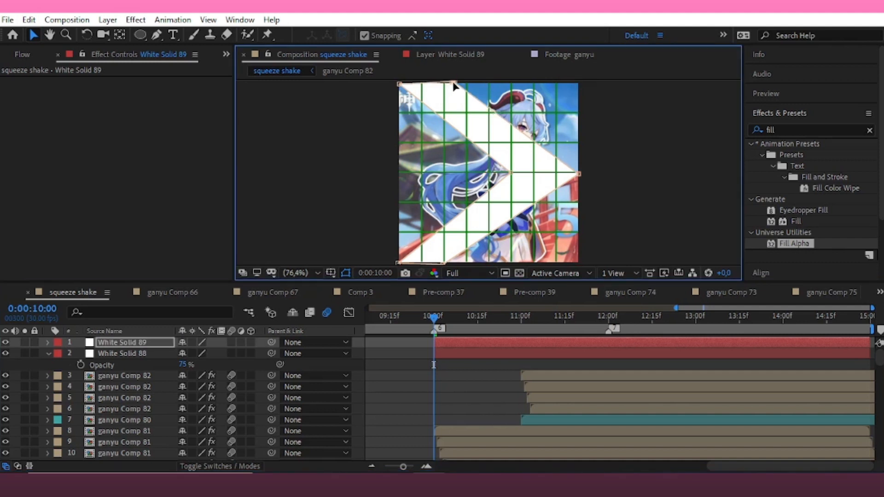
{"action": "left_click_drag", "start_coordinate": [444, 264], "coordinate": [457, 268]}
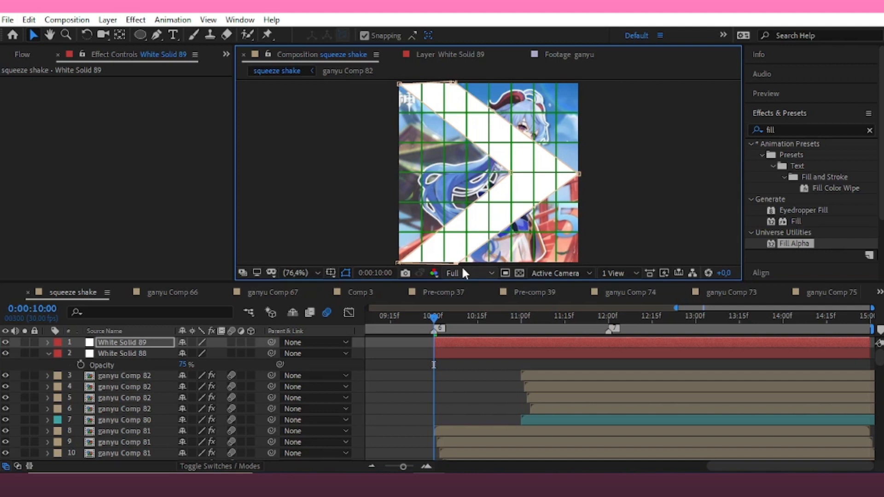
{"action": "left_click", "coordinate": [453, 345]}
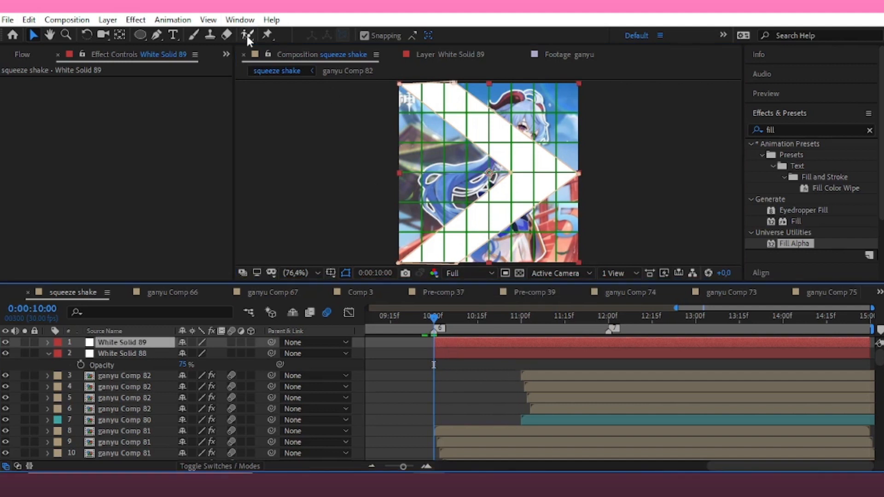
{"action": "left_click", "coordinate": [328, 273]}
{"action": "left_click", "coordinate": [388, 304]}
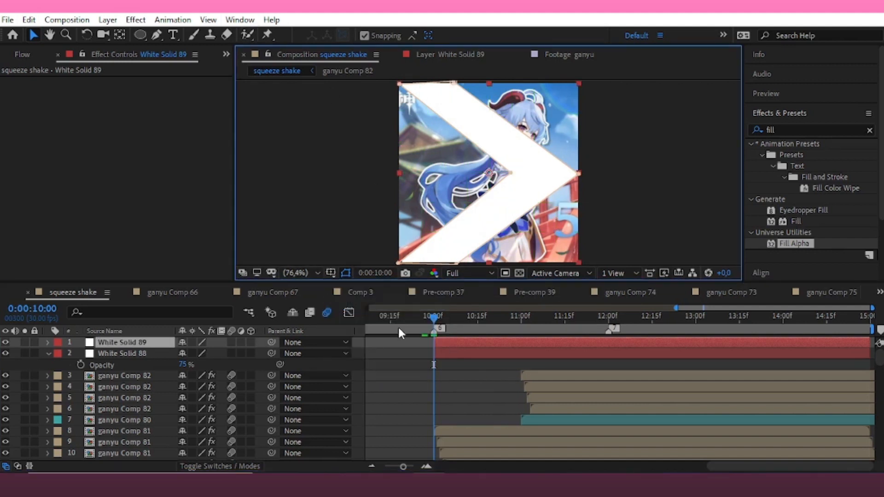
Step: Narrow the chevron solid slightly, keyframe its Position at 0:00:10:00 and shift it left to X 101
{"action": "left_click_drag", "start_coordinate": [580, 175], "coordinate": [570, 210]}
{"action": "key", "text": "p"}
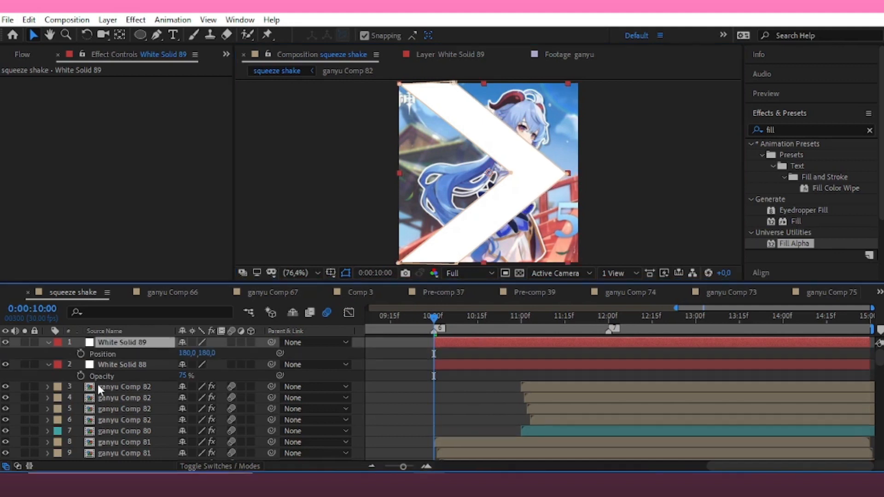
{"action": "left_click", "coordinate": [81, 354]}
{"action": "left_click_drag", "start_coordinate": [185, 354], "coordinate": [118, 358]}
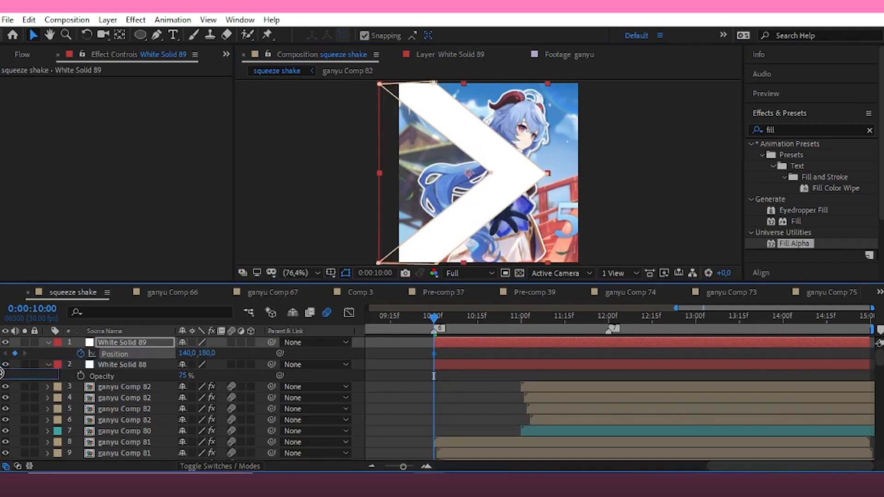
{"action": "left_click_drag", "start_coordinate": [186, 354], "coordinate": [128, 360]}
{"action": "left_click", "coordinate": [185, 353]}
{"action": "left_click", "coordinate": [242, 357]}
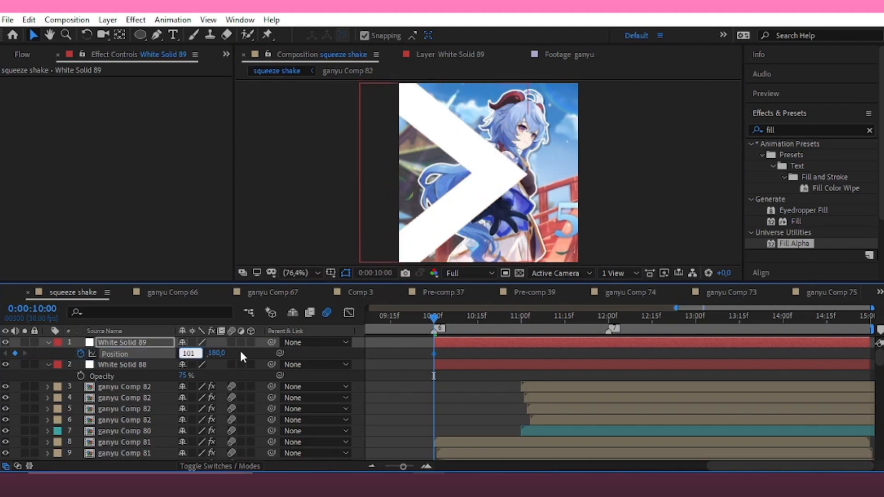
{"action": "left_click_drag", "start_coordinate": [186, 354], "coordinate": [122, 360]}
{"action": "left_click", "coordinate": [470, 354]}
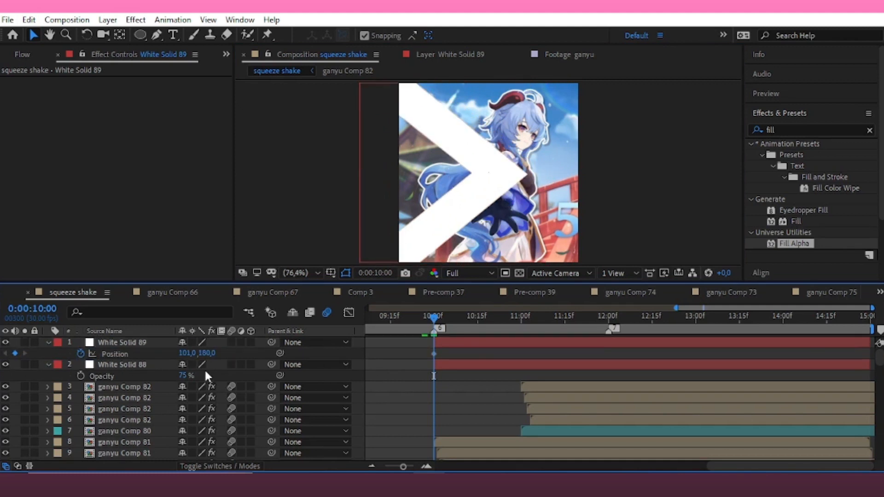
Step: Place the chevron beyond the frame's left edge at 0:00:10:00 and keyframe it beyond the right edge at 0:00:12:00
{"action": "left_click_drag", "start_coordinate": [186, 353], "coordinate": [94, 358]}
{"action": "double_click", "coordinate": [49, 365]}
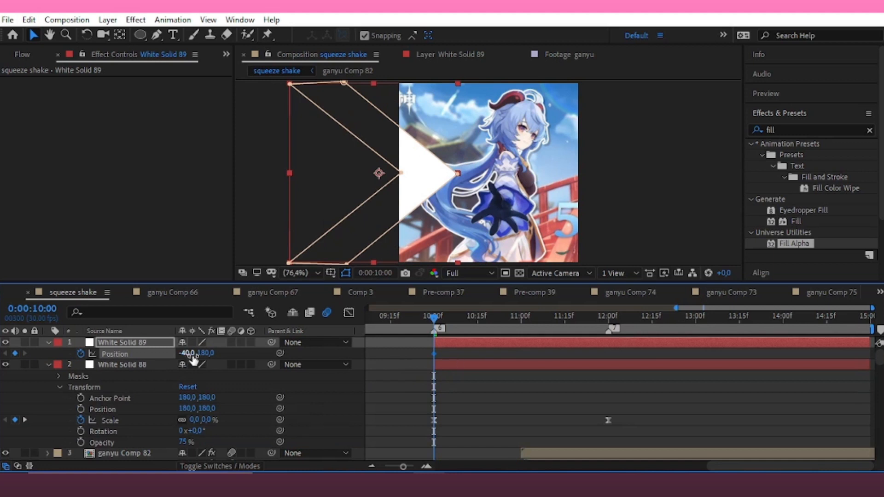
{"action": "left_click_drag", "start_coordinate": [185, 353], "coordinate": [71, 362]}
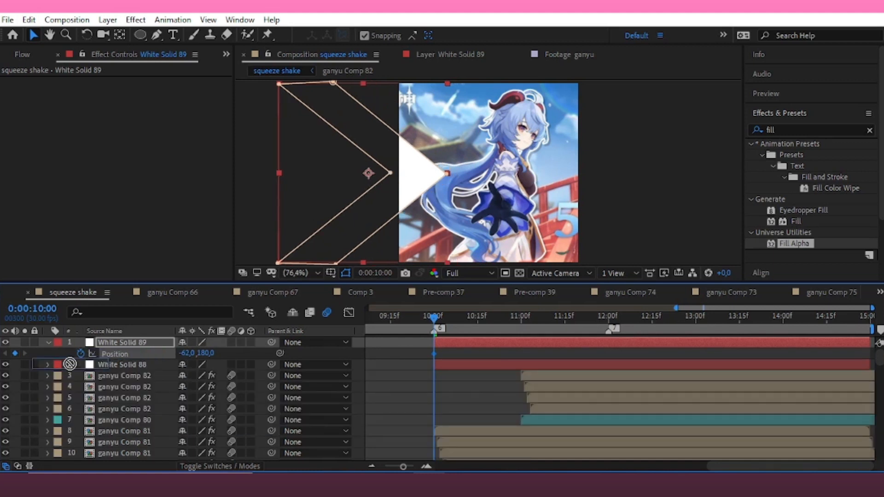
{"action": "left_click", "coordinate": [221, 359]}
{"action": "left_click_drag", "start_coordinate": [185, 354], "coordinate": [115, 366]}
{"action": "left_click", "coordinate": [239, 354]}
{"action": "left_click", "coordinate": [576, 316]}
{"action": "left_click_drag", "start_coordinate": [193, 353], "coordinate": [389, 360]}
Step: Apply Easy Ease to the chevron's Position keyframes and shape the speed graph by lengthening both influence handles, shifting the peak earlier
{"action": "key", "text": "F9"}
{"action": "left_click_drag", "start_coordinate": [486, 442], "coordinate": [511, 433]}
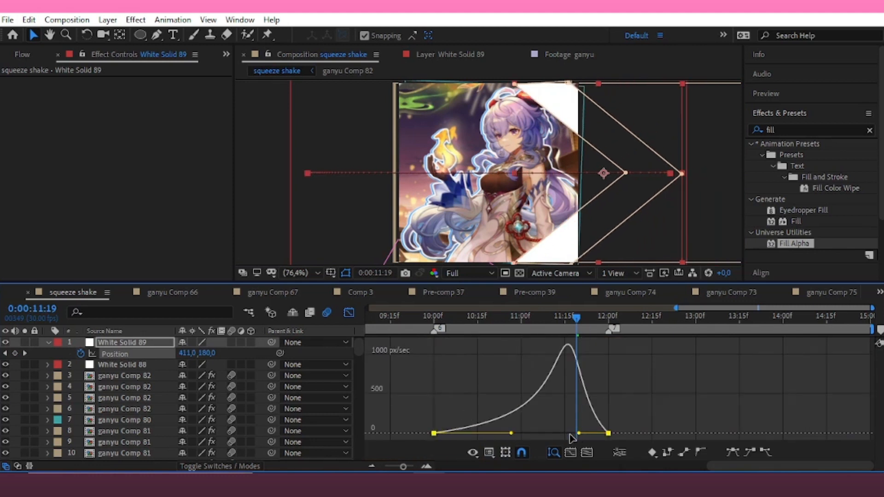
{"action": "left_click_drag", "start_coordinate": [571, 435], "coordinate": [526, 425]}
{"action": "left_click", "coordinate": [349, 312]}
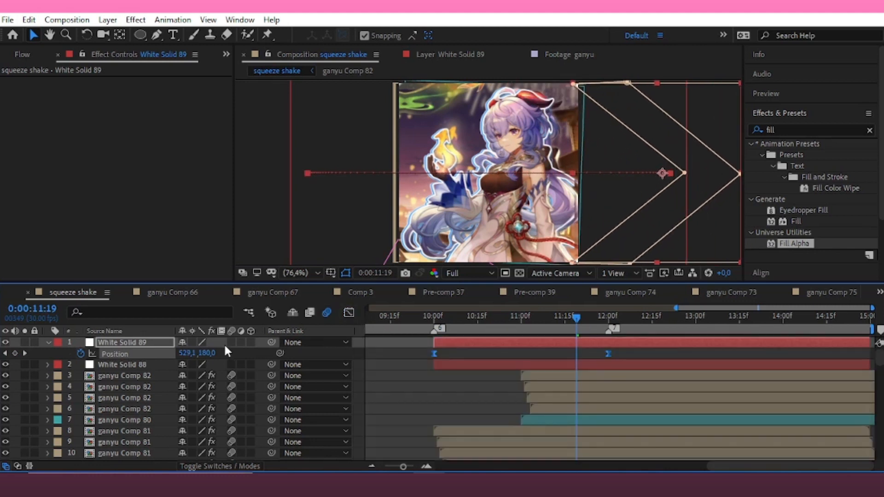
Step: Enable motion blur on the chevron solid, duplicate it and delay the lower copy by one frame
{"action": "left_click_drag", "start_coordinate": [554, 323], "coordinate": [525, 341]}
{"action": "key", "text": "ctrl+d"}
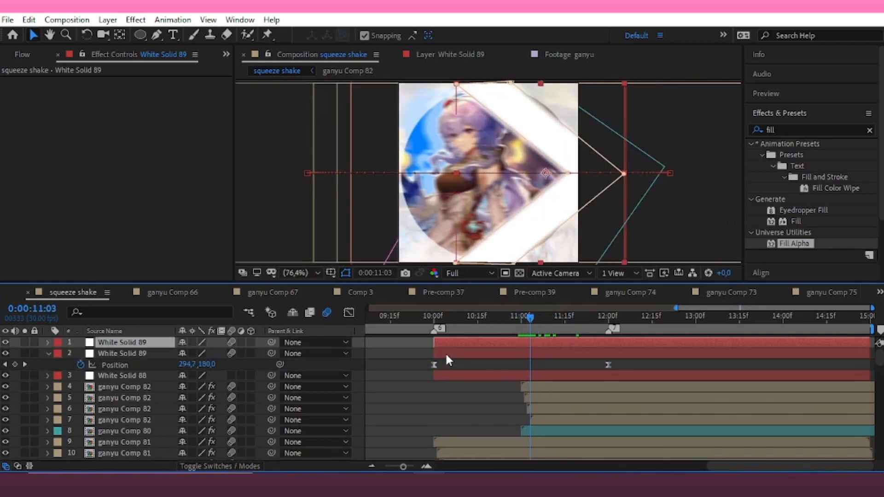
{"action": "left_click", "coordinate": [445, 353]}
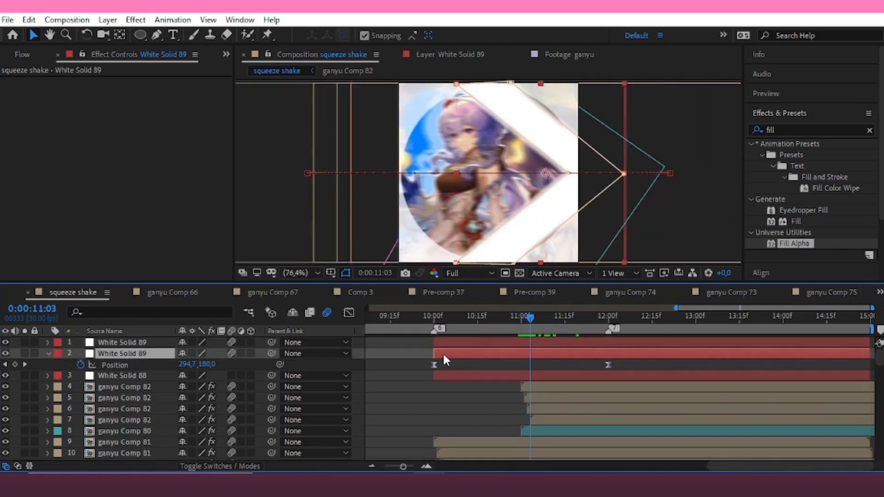
{"action": "left_click_drag", "start_coordinate": [444, 355], "coordinate": [447, 355]}
{"action": "right_click", "coordinate": [446, 355]}
{"action": "left_click", "coordinate": [440, 356]}
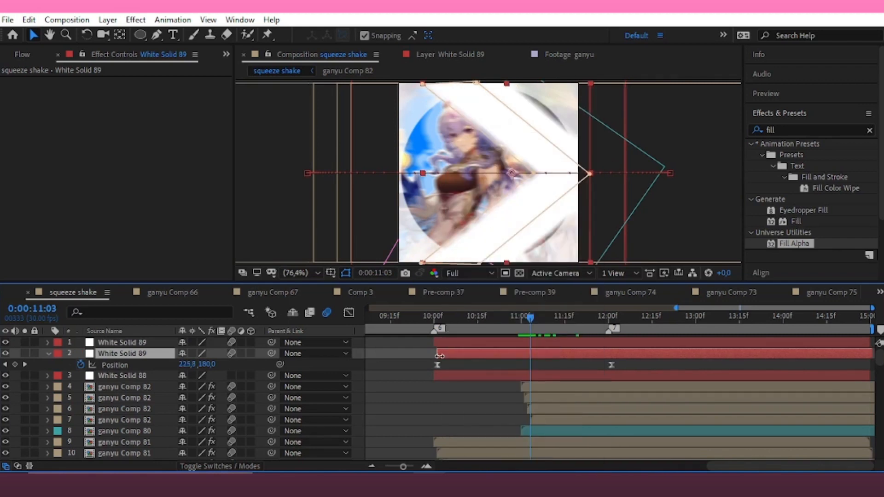
Step: Apply Fill Alpha to the top chevron solid and set its fill color to light blue
{"action": "left_click", "coordinate": [520, 343]}
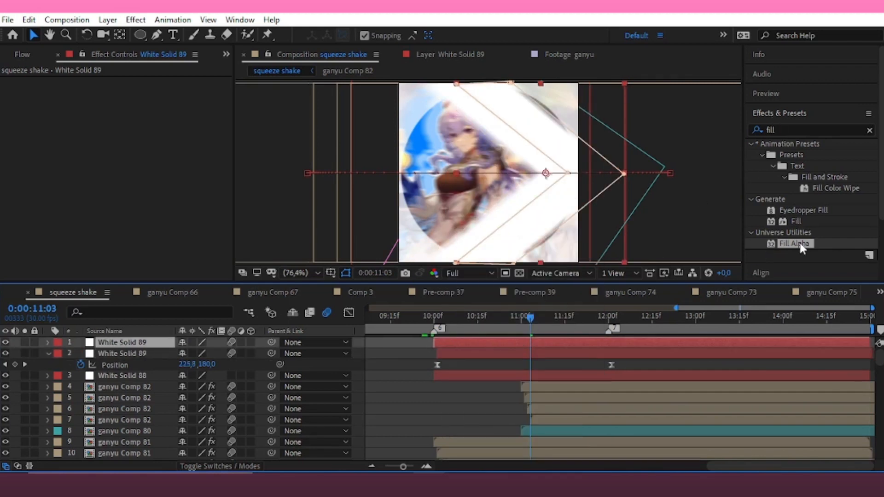
{"action": "double_click", "coordinate": [795, 243]}
{"action": "left_click", "coordinate": [132, 94]}
{"action": "left_click", "coordinate": [386, 167]}
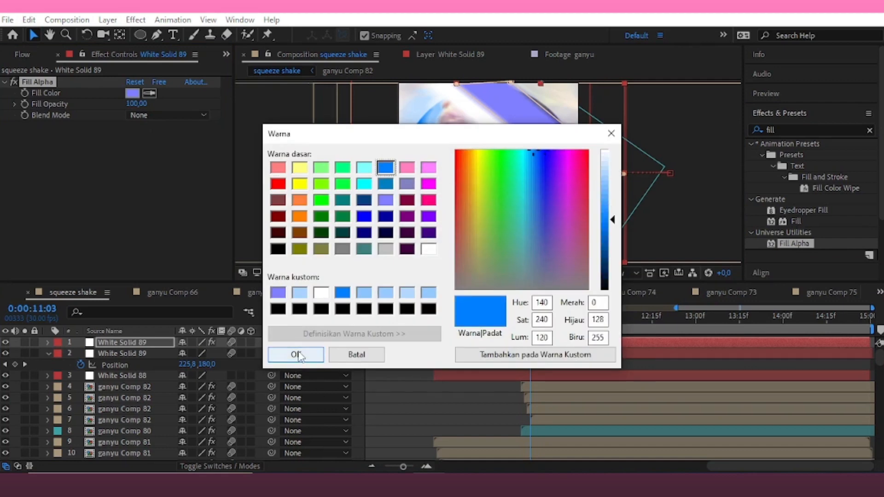
{"action": "left_click", "coordinate": [606, 175]}
{"action": "left_click", "coordinate": [297, 356]}
Step: Search the effects for "stripes" and apply S_WipeStripes to the lower white chevron solid
{"action": "left_click", "coordinate": [452, 353]}
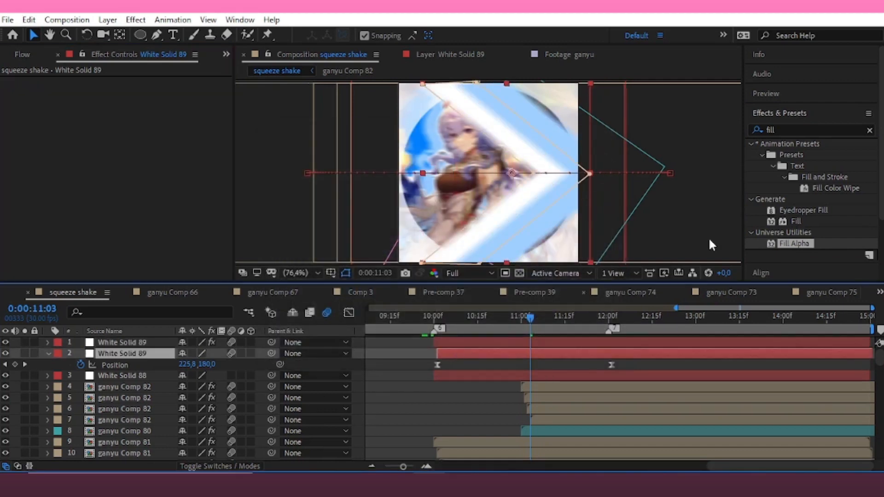
{"action": "left_click", "coordinate": [793, 129]}
{"action": "double_click", "coordinate": [781, 128]}
{"action": "type", "text": "s"}
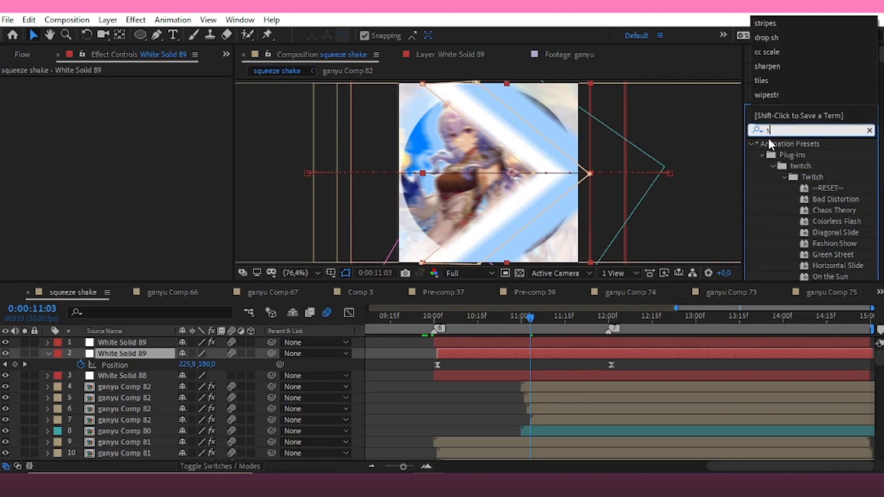
{"action": "type", "text": "tripes"}
{"action": "double_click", "coordinate": [803, 176]}
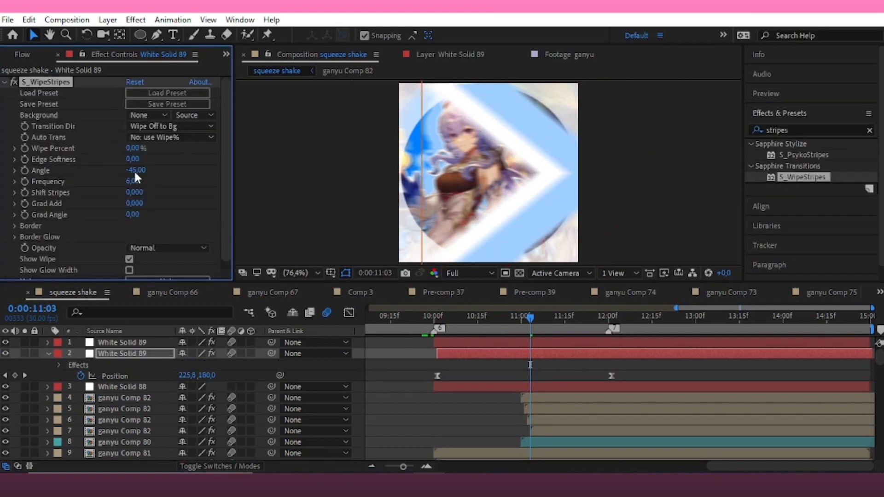
Step: Set the S_WipeStripes Angle to 0, Frequency to 35 and Wipe Percent to 29%
{"action": "key", "text": "Tab"}
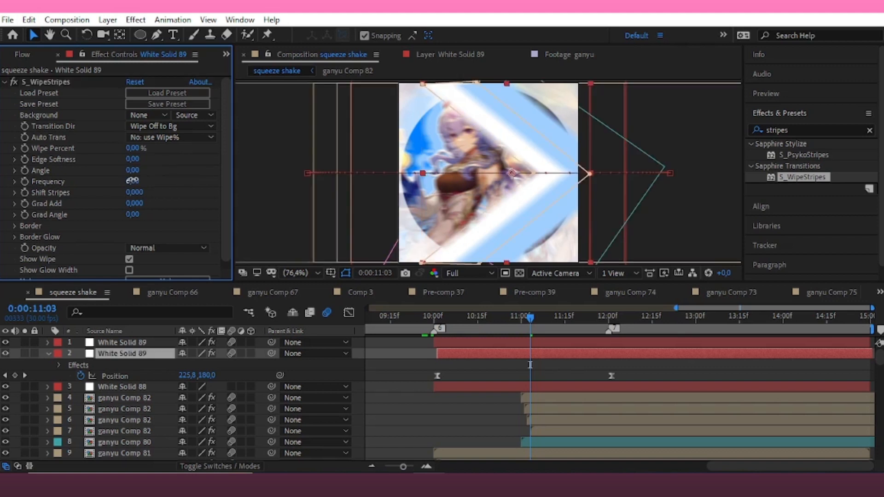
{"action": "double_click", "coordinate": [140, 181]}
{"action": "type", "text": "35"}
{"action": "key", "text": "Return"}
{"action": "left_click_drag", "start_coordinate": [134, 147], "coordinate": [148, 148]}
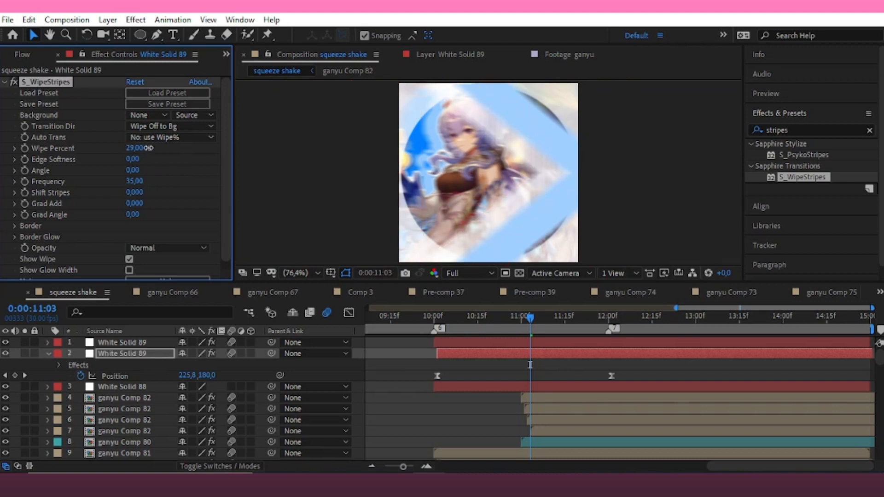
Step: Set the S_WipeStripes Angle to 90 and Wipe Percent to 25% on the lower white chevron solid
{"action": "left_click", "coordinate": [132, 171]}
{"action": "key", "text": "Return"}
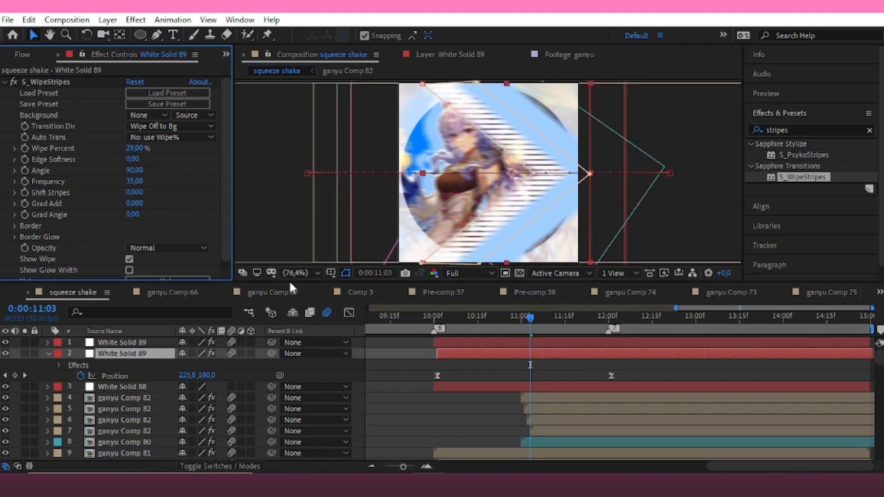
{"action": "left_click", "coordinate": [134, 148]}
{"action": "left_click", "coordinate": [159, 167]}
{"action": "left_click", "coordinate": [137, 147]}
{"action": "key", "text": "Return"}
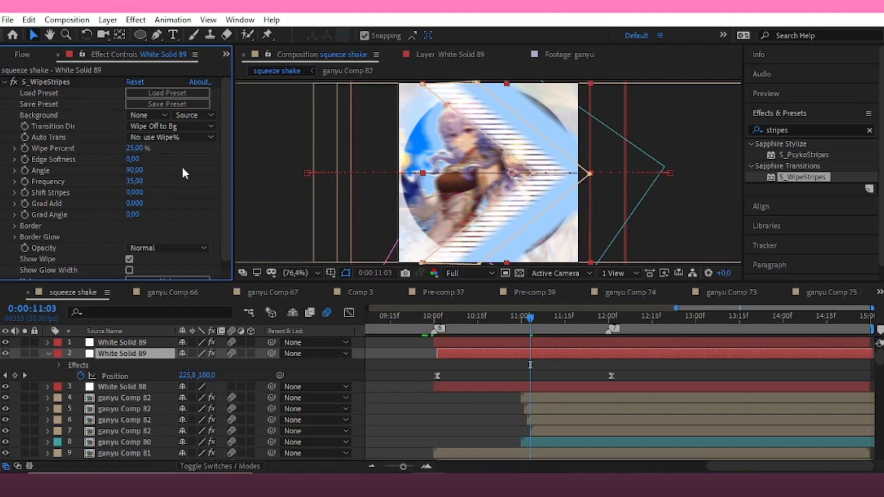
Step: Try a Wipe Percent of 30% on the striped chevron, then settle on 35%
{"action": "left_click", "coordinate": [137, 147]}
{"action": "type", "text": "30"}
{"action": "key", "text": "Return"}
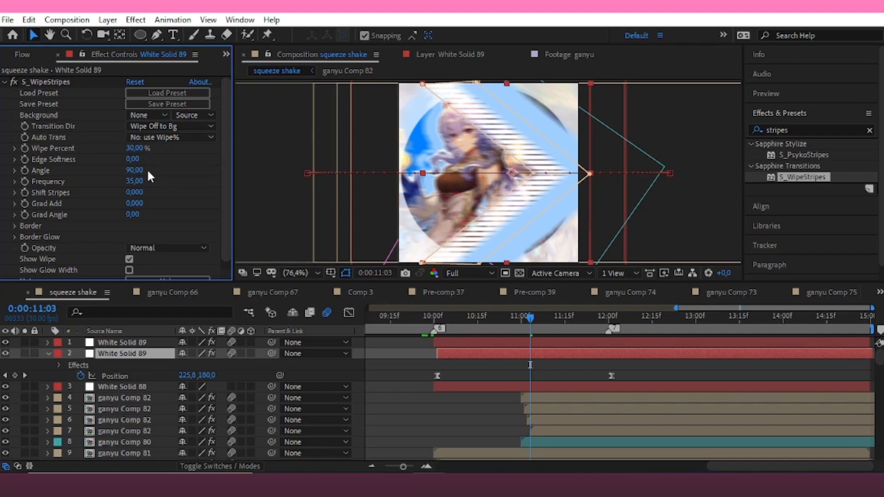
{"action": "left_click", "coordinate": [137, 147]}
{"action": "type", "text": "35"}
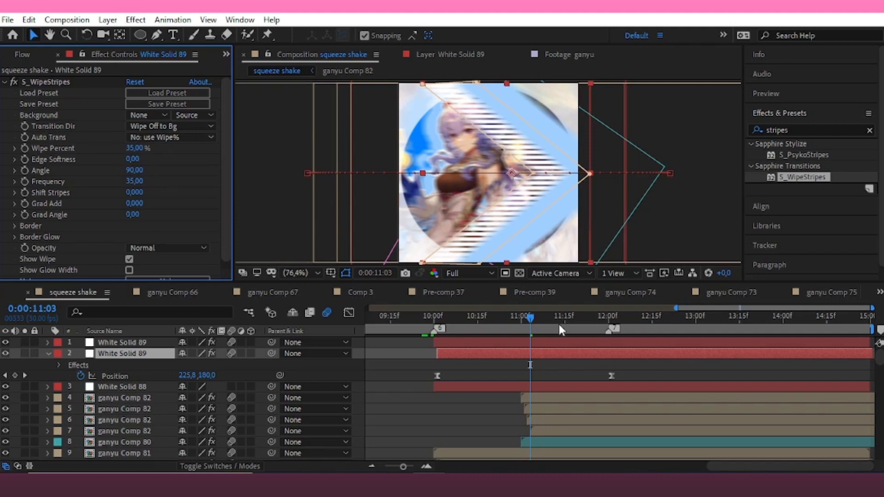
Step: Duplicate the striped chevron solid and delay the lower copy by one frame
{"action": "left_click", "coordinate": [504, 350]}
{"action": "key", "text": "ctrl+d"}
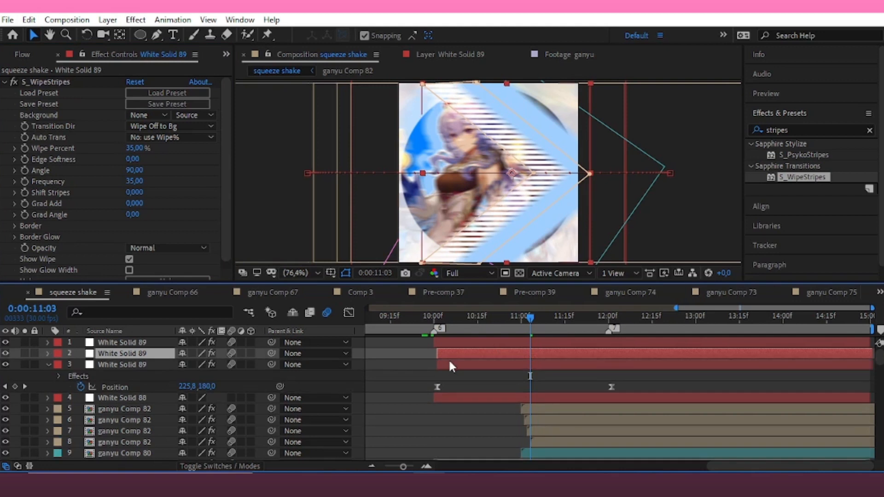
{"action": "left_click", "coordinate": [449, 366]}
{"action": "key", "text": "alt+Page_Down"}
Step: Replace the S_WipeStripes effect on the lowest chevron solid with Fill Alpha
{"action": "left_click", "coordinate": [61, 82]}
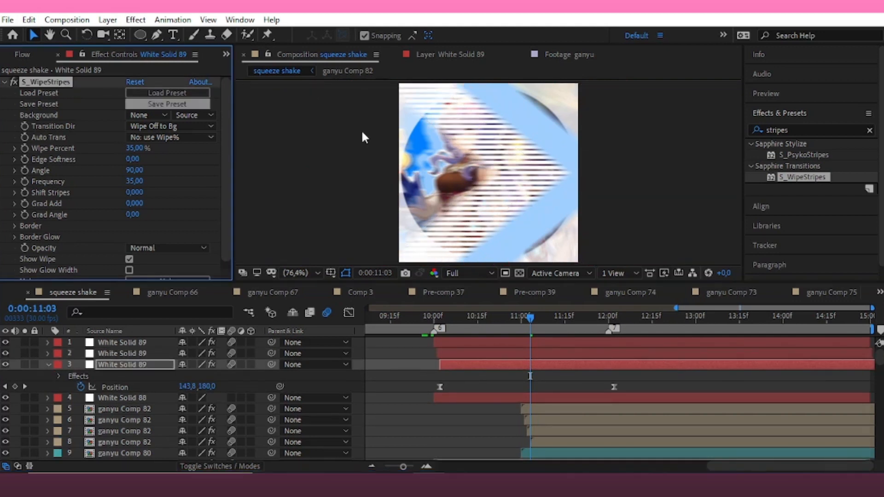
{"action": "key", "text": "Delete"}
{"action": "double_click", "coordinate": [794, 128]}
{"action": "type", "text": "fill"}
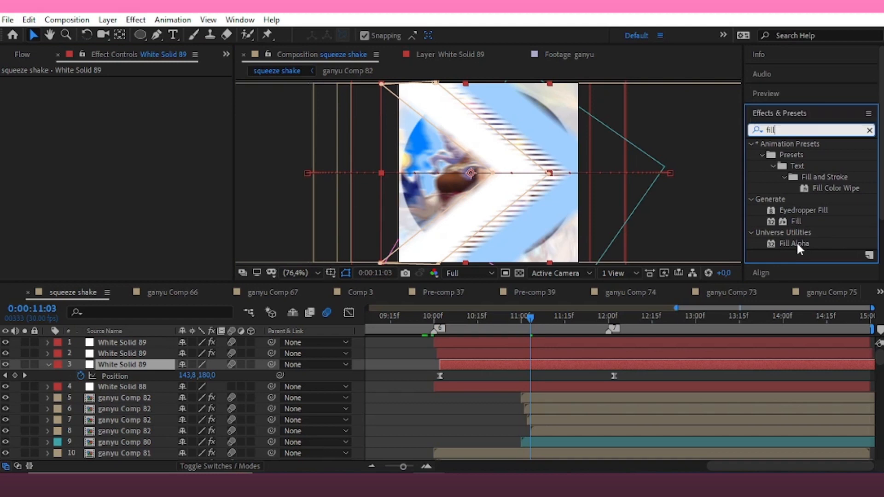
{"action": "double_click", "coordinate": [796, 244]}
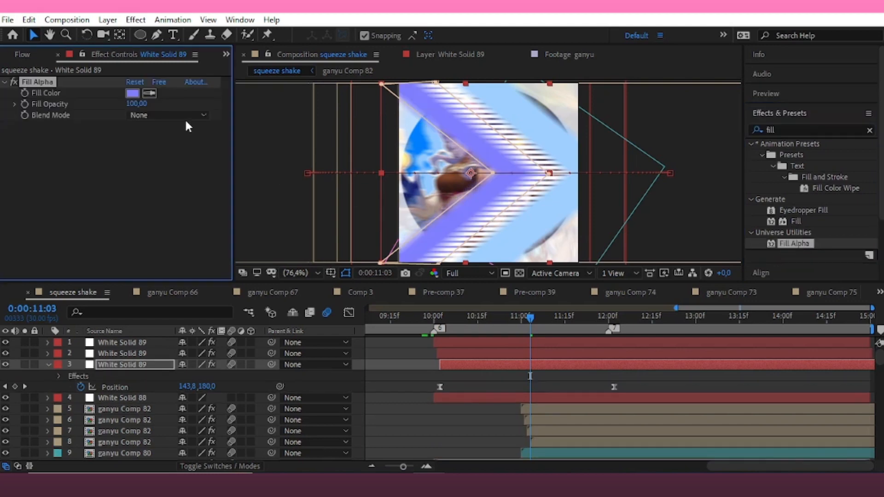
Step: Set the lowest chevron's Fill Alpha color to a saturated bright blue and collapse its layer properties
{"action": "left_click", "coordinate": [132, 93]}
{"action": "left_click", "coordinate": [386, 167]}
{"action": "left_click", "coordinate": [296, 354]}
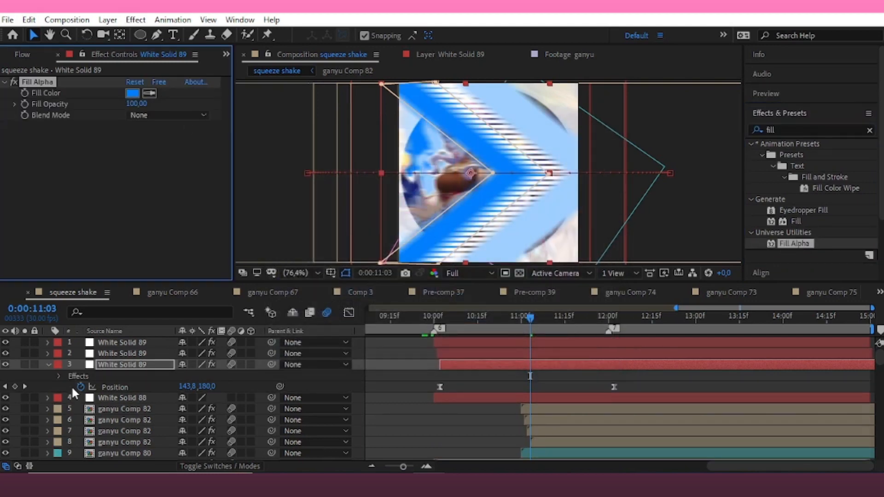
{"action": "left_click", "coordinate": [47, 364]}
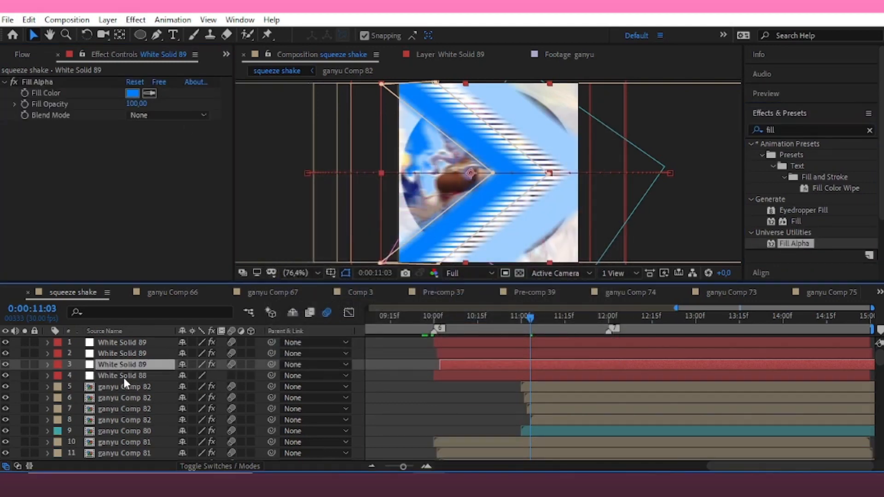
Step: Move the White Solid 88 ring layer below the ganyu Comp 81 layers, directly above ganyu Comp 79
{"action": "left_click", "coordinate": [123, 376]}
{"action": "scroll", "coordinate": [160, 374], "scroll_direction": "down", "scroll_amount": 1}
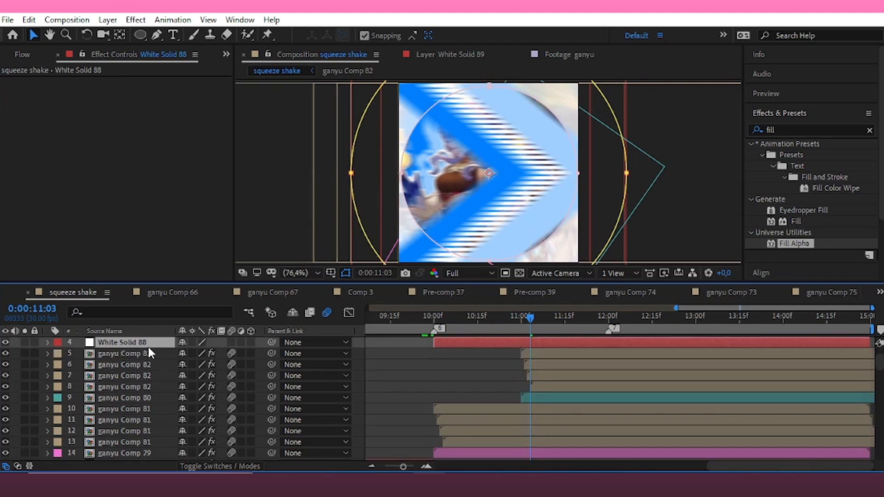
{"action": "left_click_drag", "start_coordinate": [149, 342], "coordinate": [152, 412]}
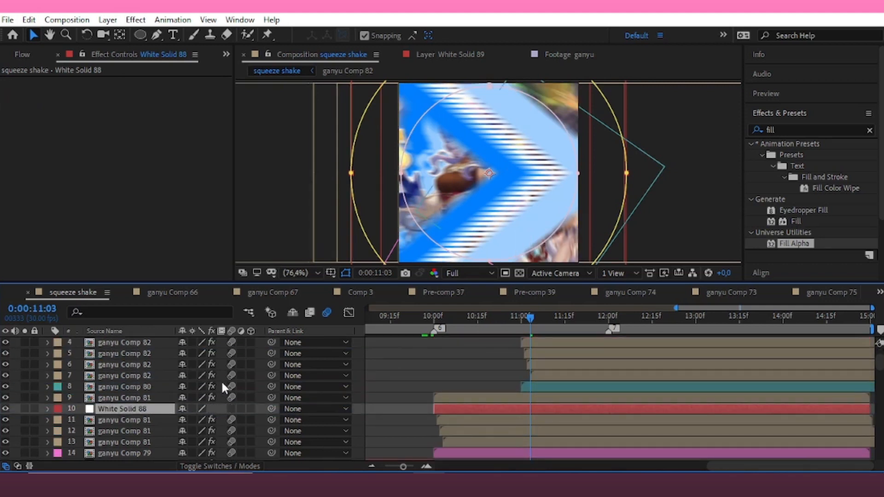
{"action": "scroll", "coordinate": [149, 382], "scroll_direction": "down", "scroll_amount": 1}
{"action": "left_click_drag", "start_coordinate": [149, 375], "coordinate": [173, 409]}
{"action": "left_click", "coordinate": [460, 353]}
{"action": "scroll", "coordinate": [464, 357], "scroll_direction": "up", "scroll_amount": 2}
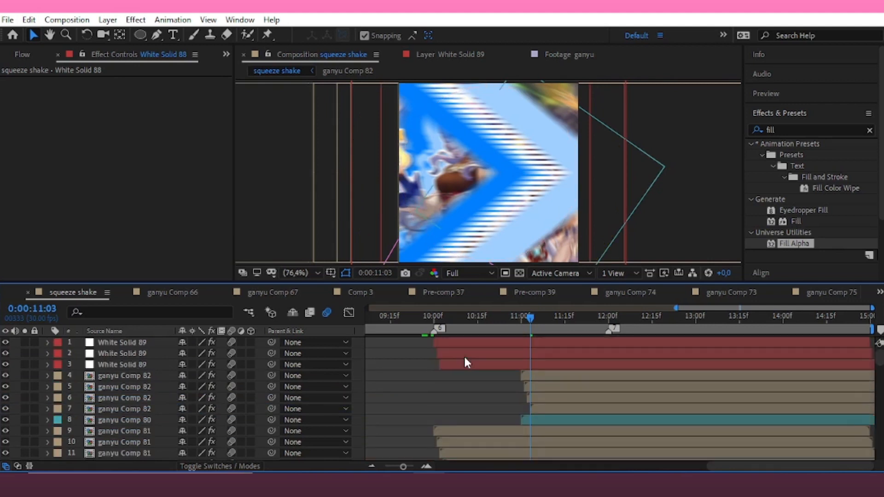
Step: Preview the transition from marker 6 and save the project
{"action": "key", "text": "6"}
{"action": "key", "text": "space"}
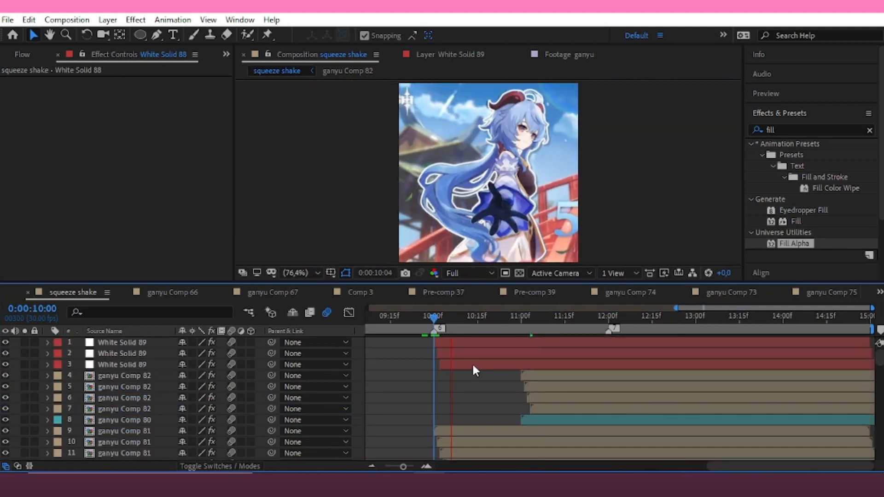
{"action": "key", "text": "space"}
{"action": "key", "text": "ctrl+s"}
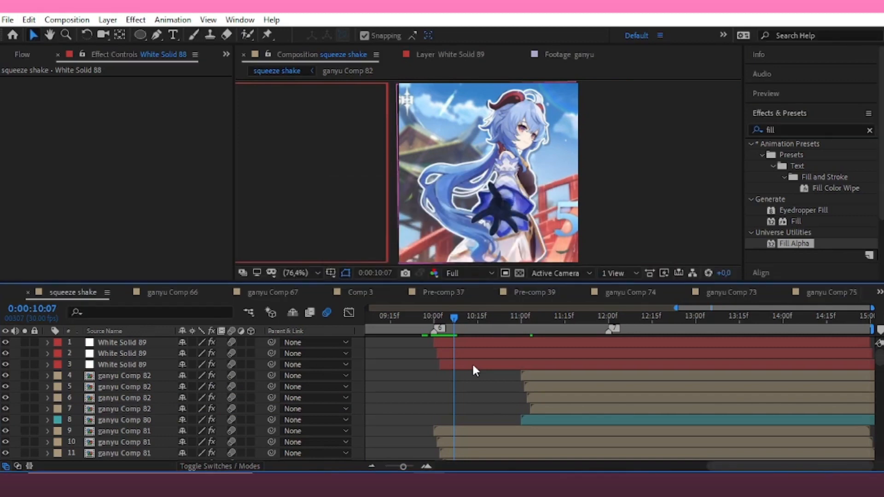
{"action": "key", "text": "6"}
{"action": "key", "text": "space"}
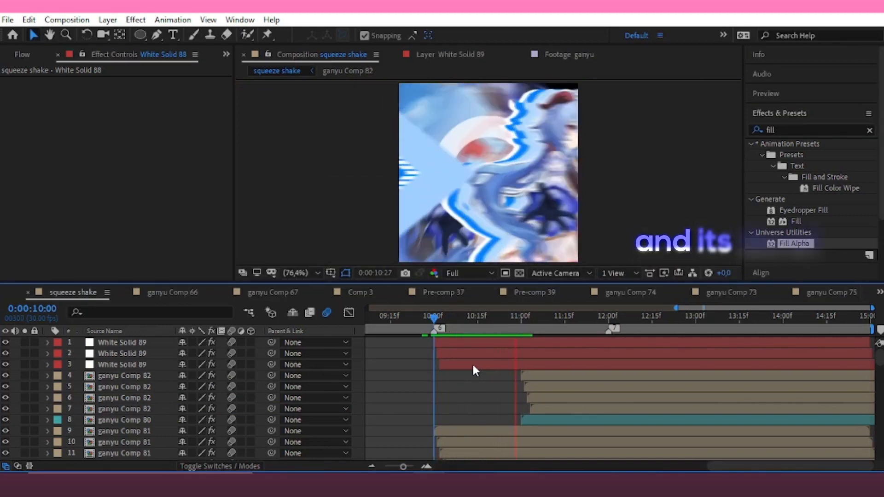